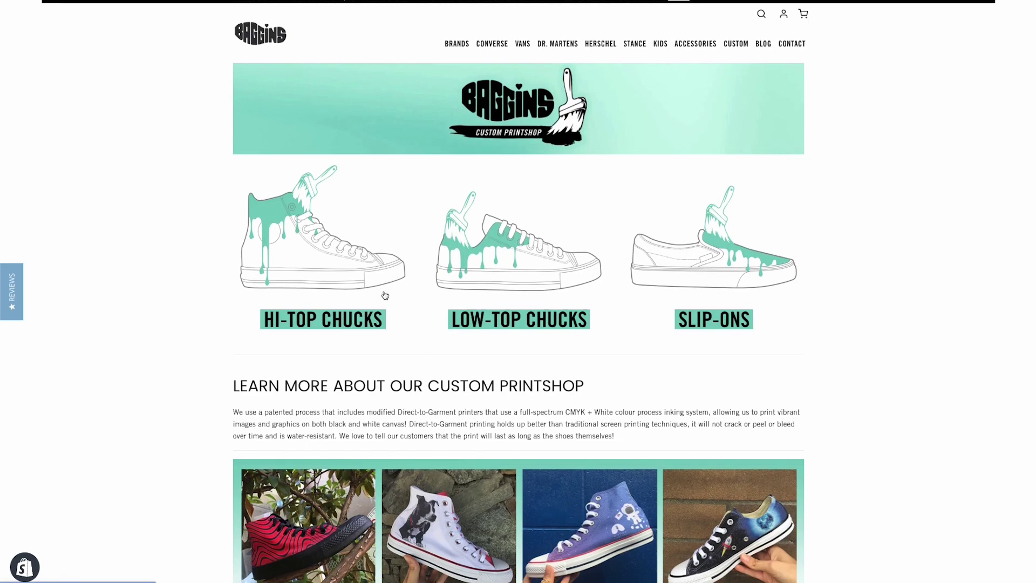
# Step: Open the Customizable Hi-Top - White product from the custom hi-top chucks collection
pyautogui.click(319, 254)
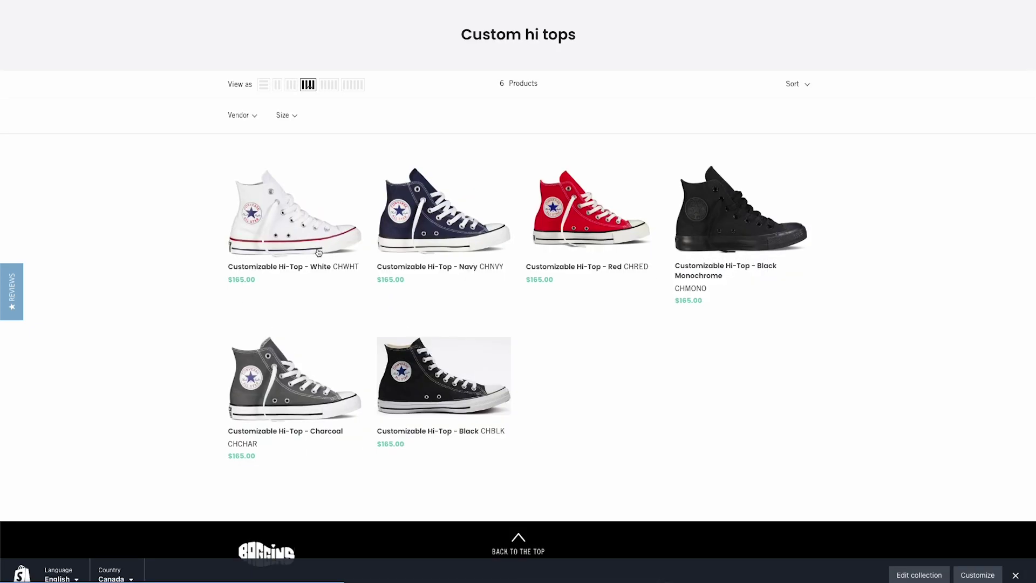
pyautogui.moveTo(290, 220)
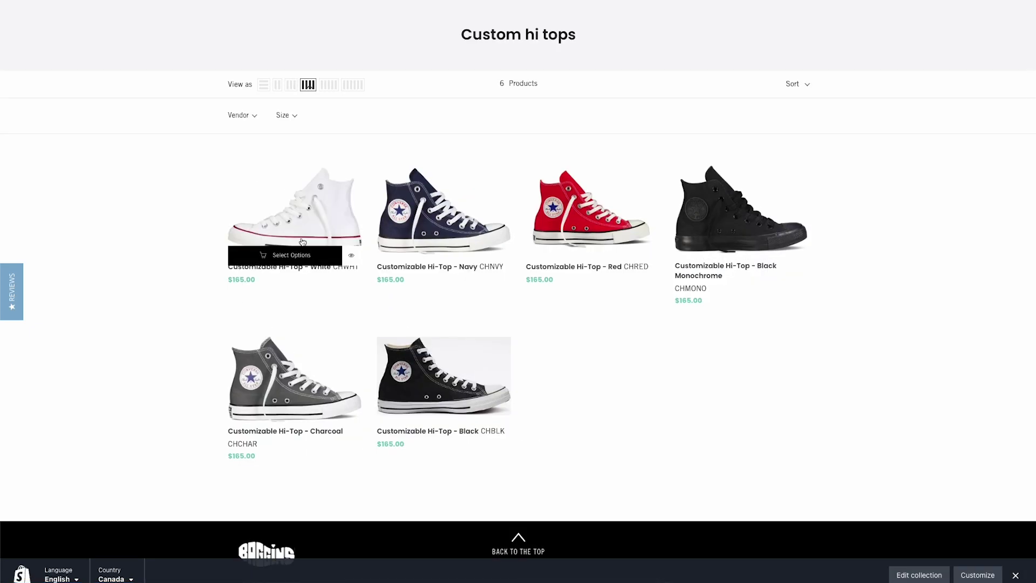
pyautogui.click(319, 203)
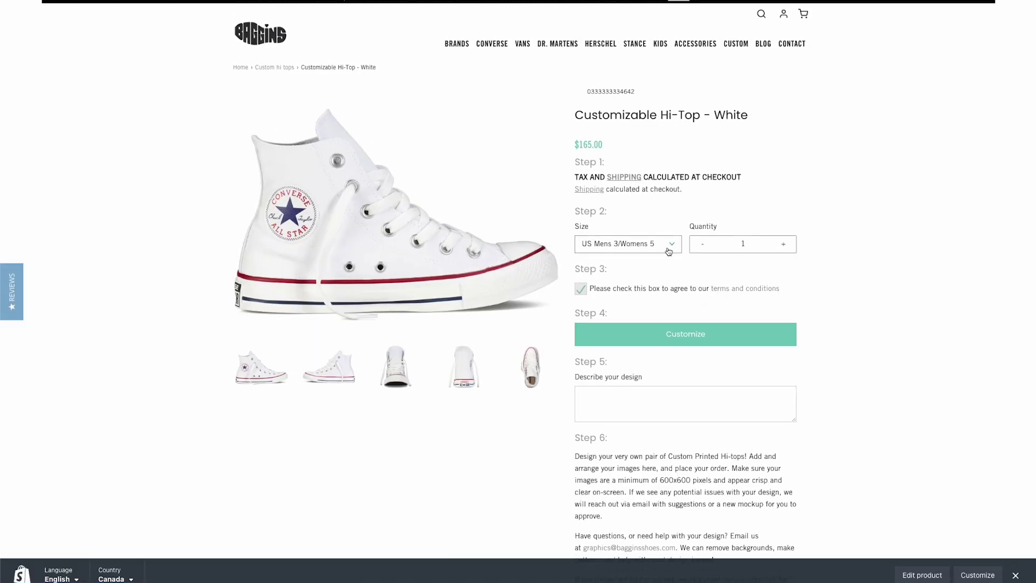
# Step: Choose size US Mens 5.5/Womens 7.5 for the white hi-top and start customizing it
pyautogui.click(669, 247)
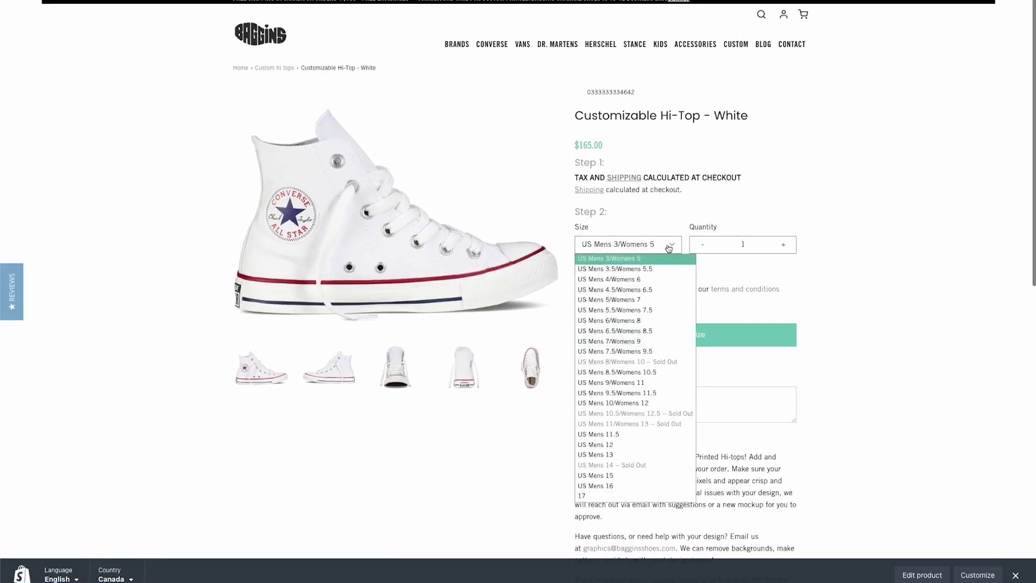
pyautogui.click(652, 307)
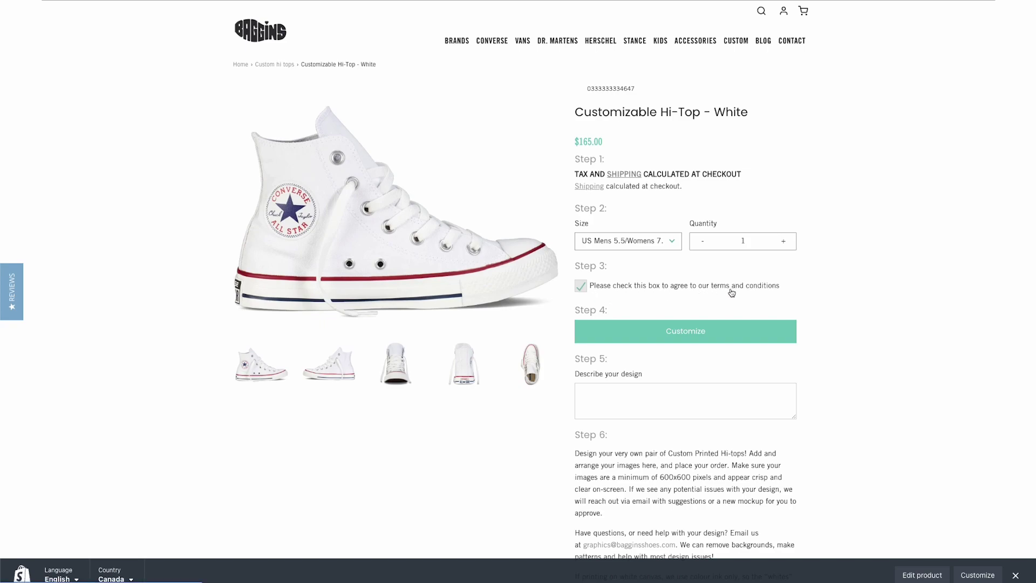
pyautogui.click(692, 335)
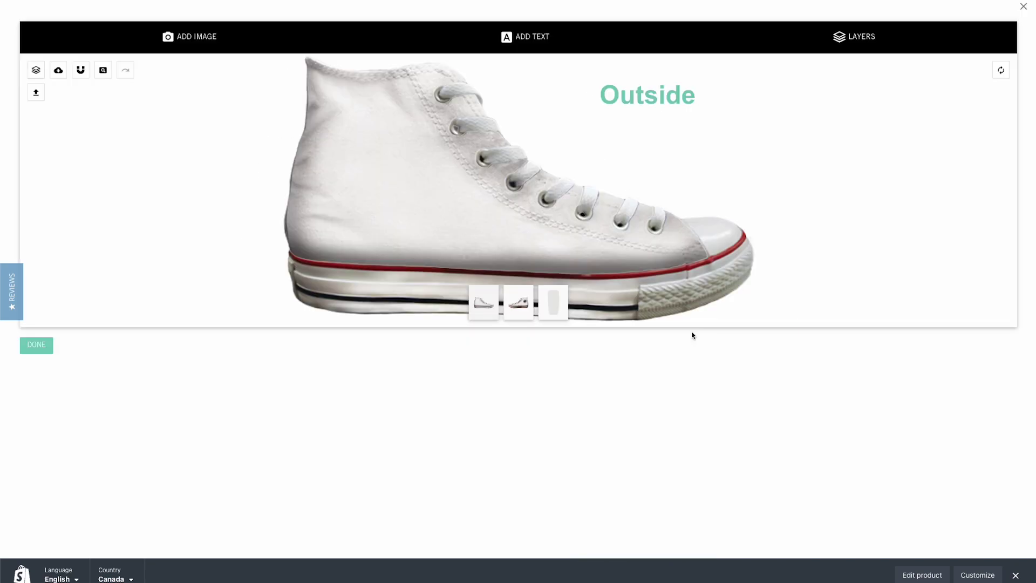
# Step: Add the green flower pattern to the shoe's outside, then enlarge and position it to cover the canvas from heel to toe
pyautogui.click(191, 41)
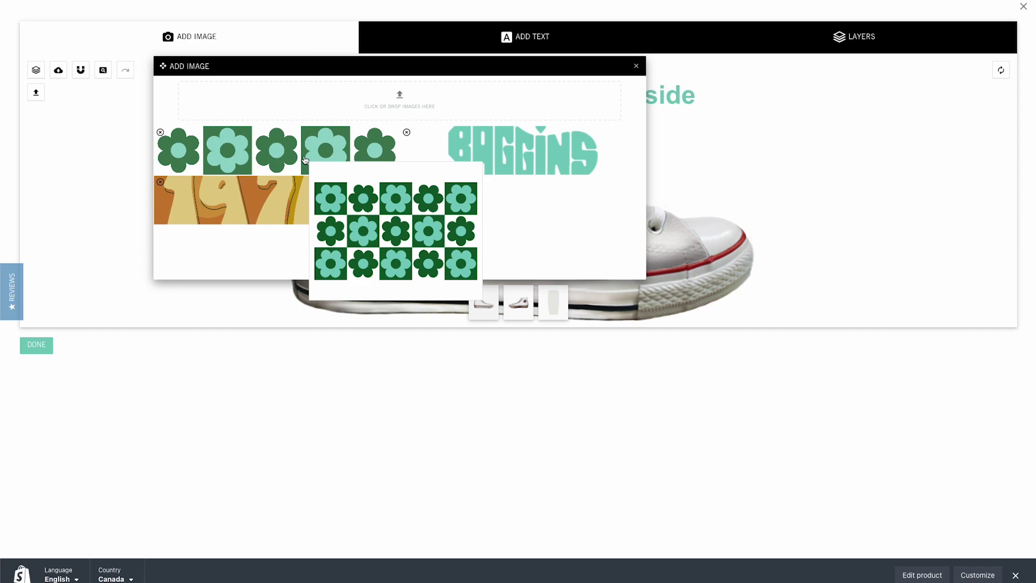
pyautogui.click(274, 153)
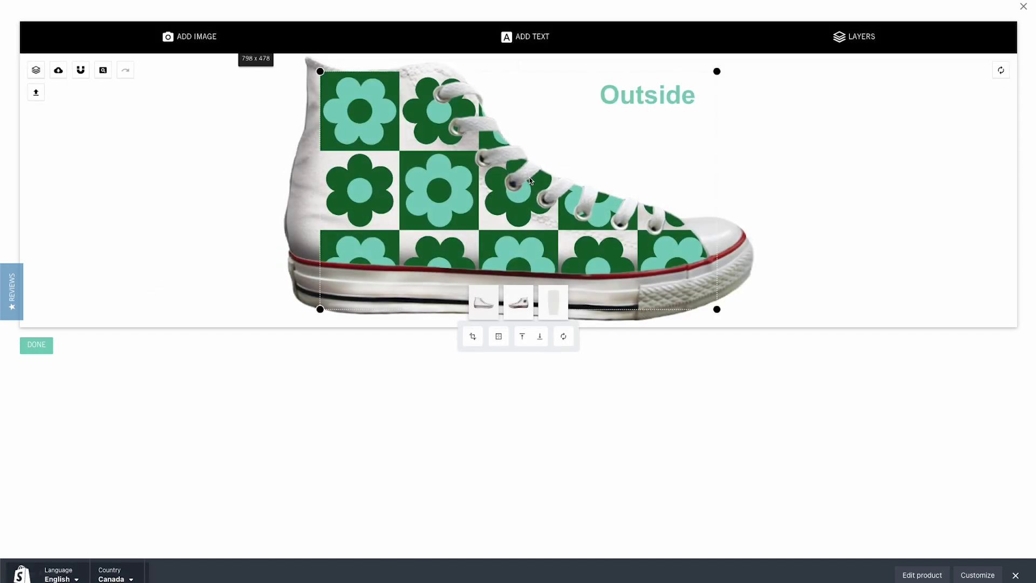
pyautogui.moveTo(321, 72); pyautogui.dragTo(306, 62)
pyautogui.moveTo(477, 195); pyautogui.dragTo(492, 186)
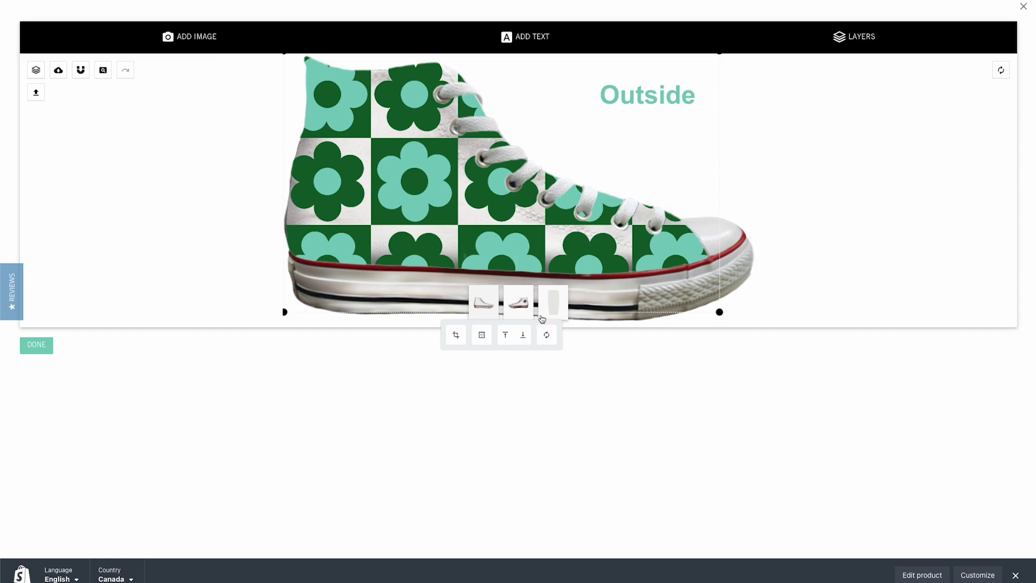
# Step: Add the green flower pattern to the shoe's inside view, then shift and enlarge it until it covers the canvas to the heel
pyautogui.click(519, 306)
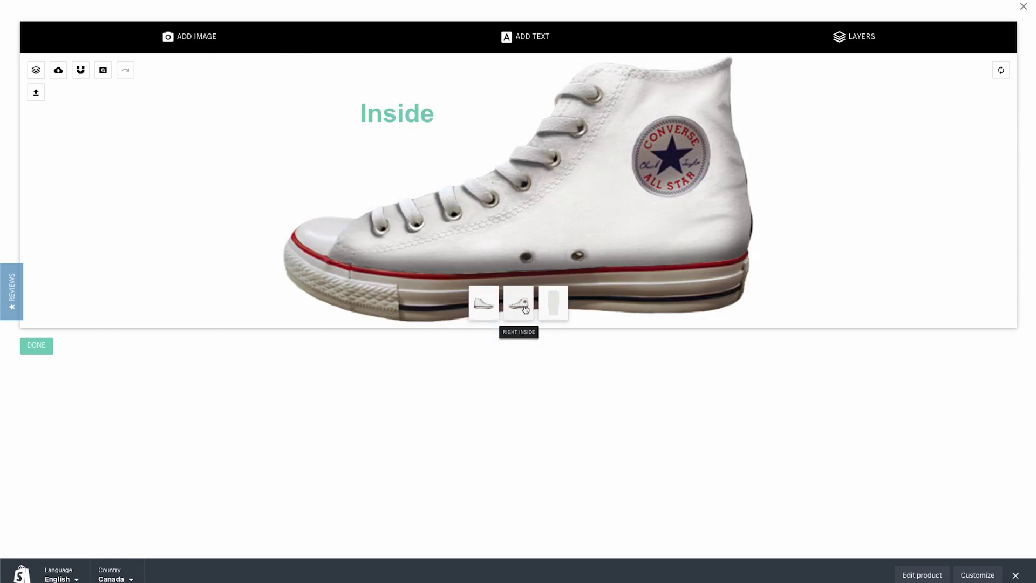
pyautogui.click(212, 48)
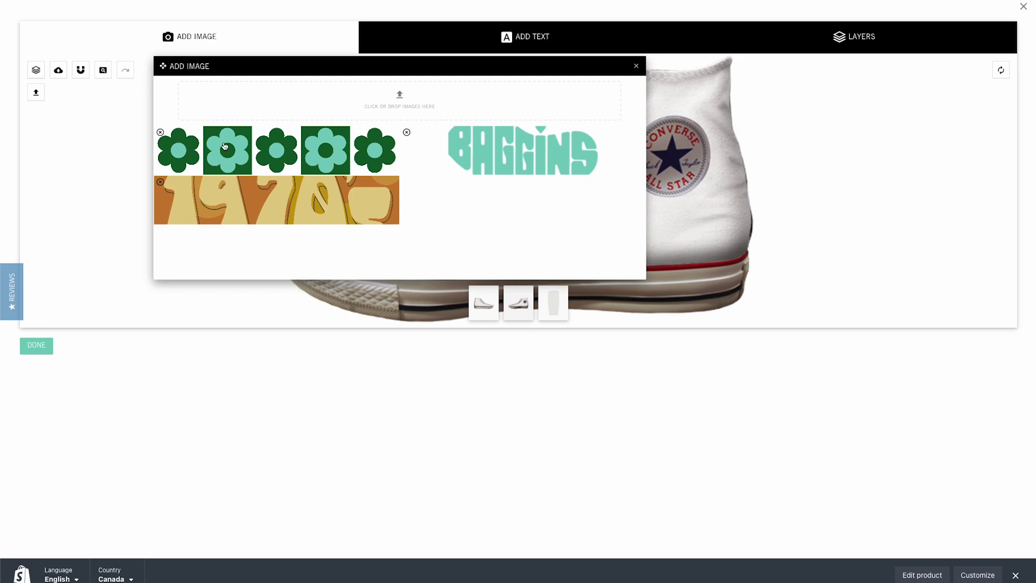
pyautogui.click(321, 154)
pyautogui.moveTo(602, 198); pyautogui.dragTo(623, 182)
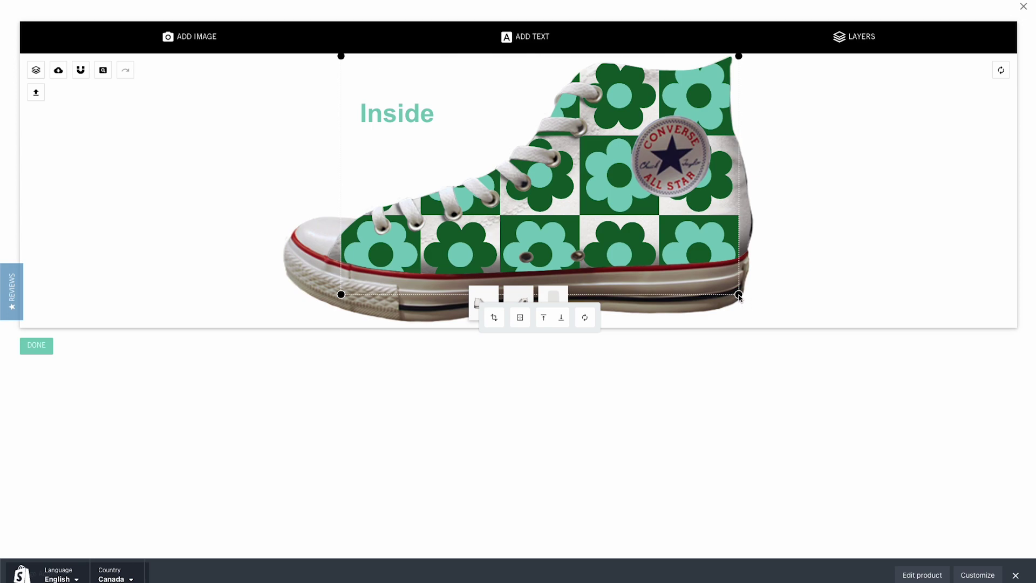
pyautogui.moveTo(738, 56); pyautogui.dragTo(756, 59)
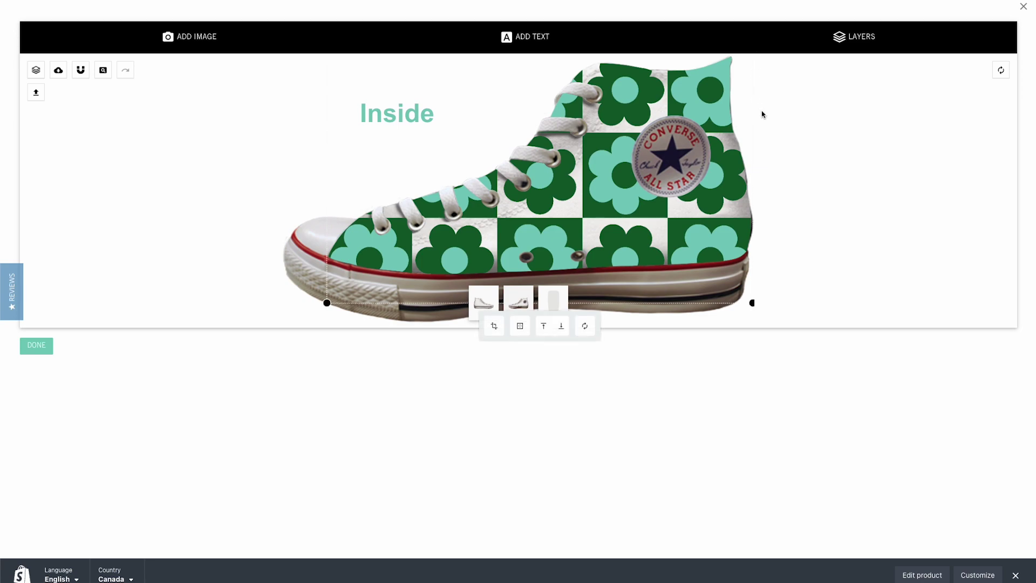
# Step: Add the green flower pattern to the tongue, shrink it to about 718 x 431 and shift it sideways to show two flower columns
pyautogui.click(556, 300)
pyautogui.click(193, 45)
pyautogui.click(226, 150)
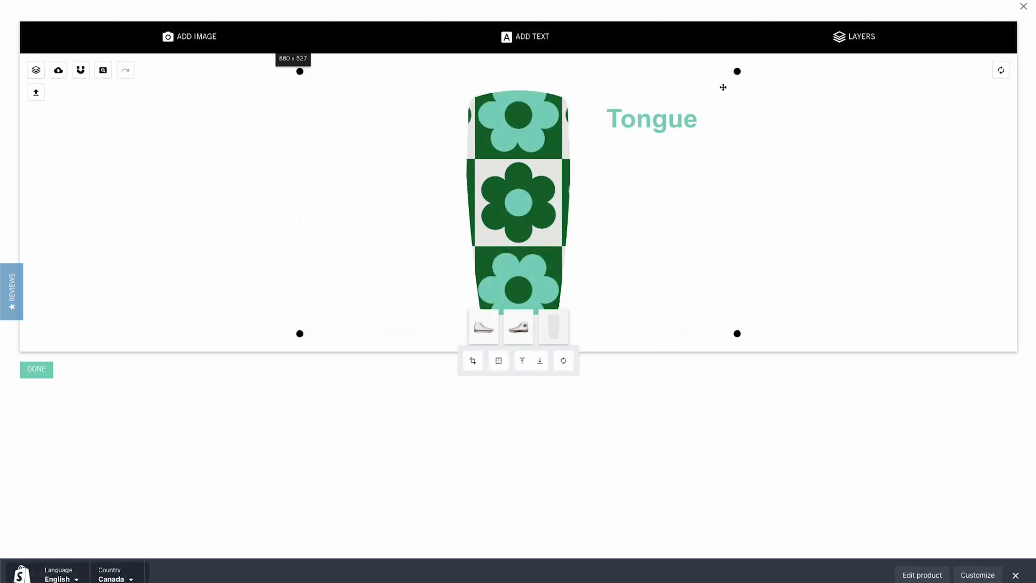
pyautogui.moveTo(737, 71); pyautogui.dragTo(697, 95)
pyautogui.moveTo(631, 109); pyautogui.dragTo(668, 107)
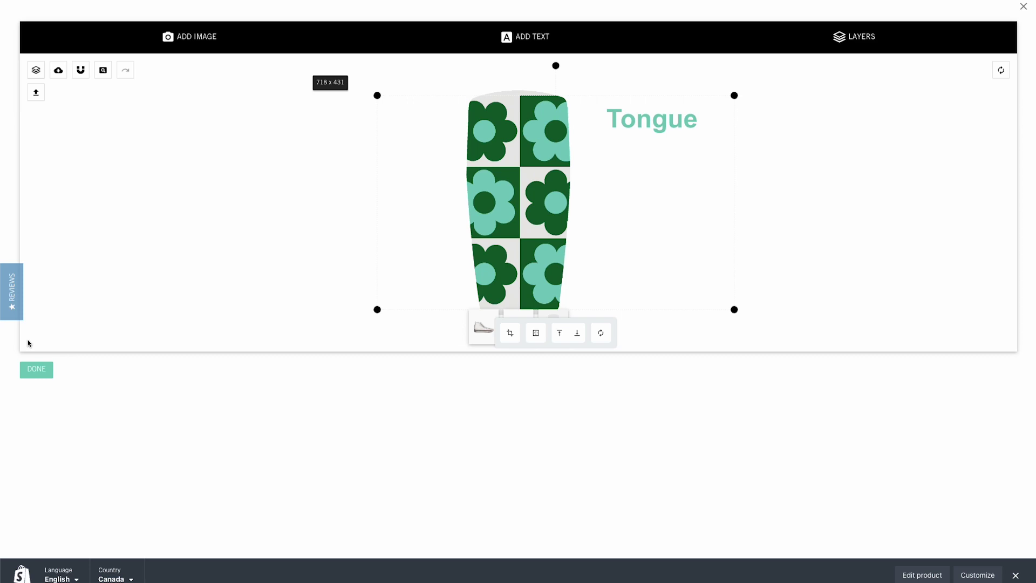
# Step: Finish the design, confirm the mockup notice and add the customized hi-top to the cart
pyautogui.click(40, 373)
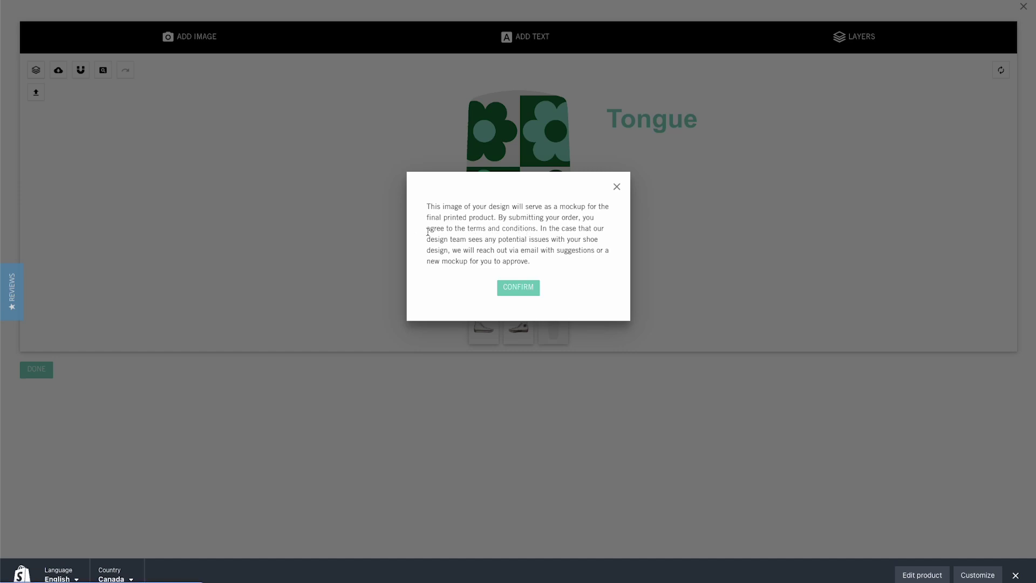
pyautogui.click(528, 289)
pyautogui.click(627, 395)
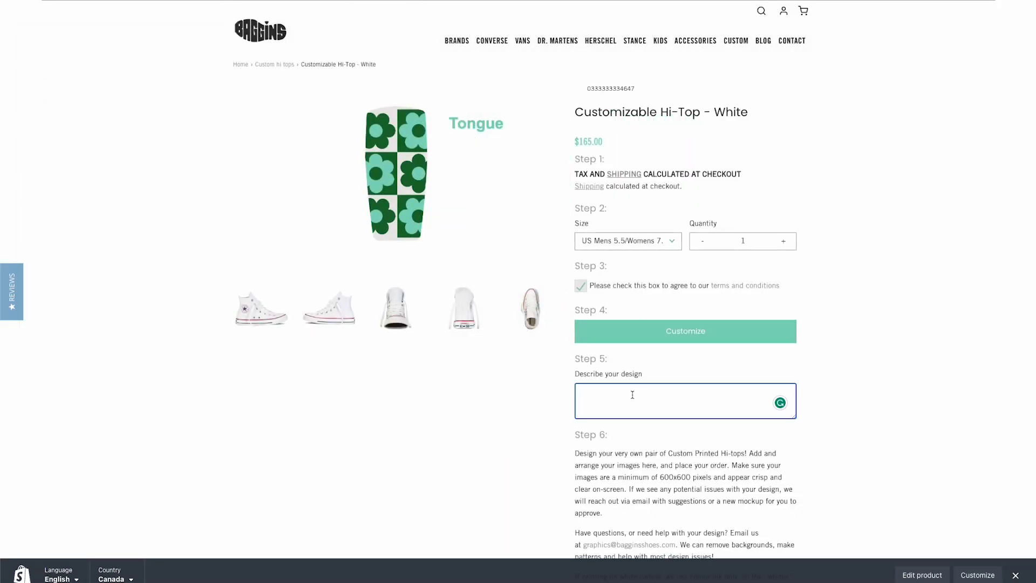
pyautogui.scroll(-3, 640, 394)
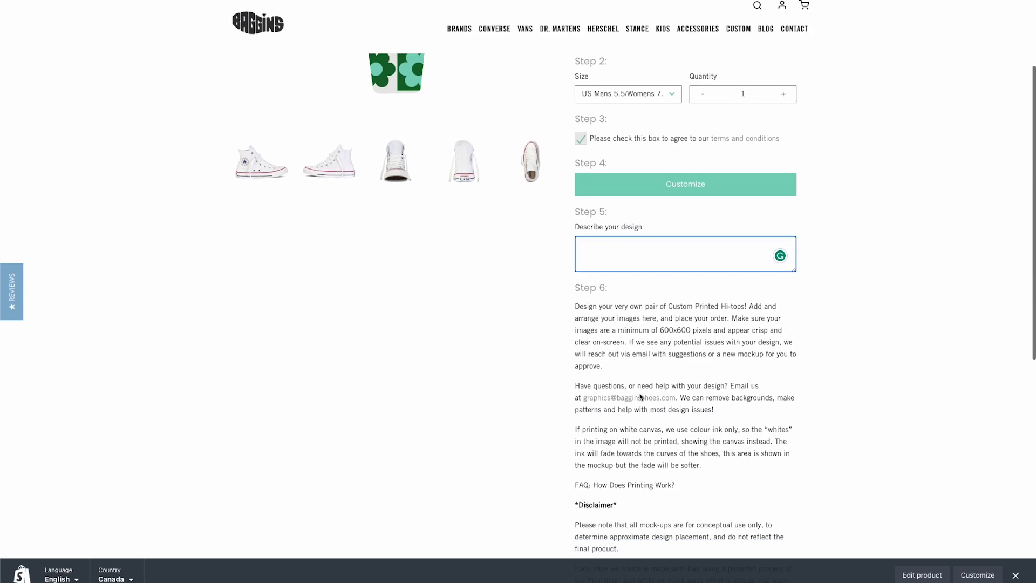
pyautogui.scroll(-6, 640, 396)
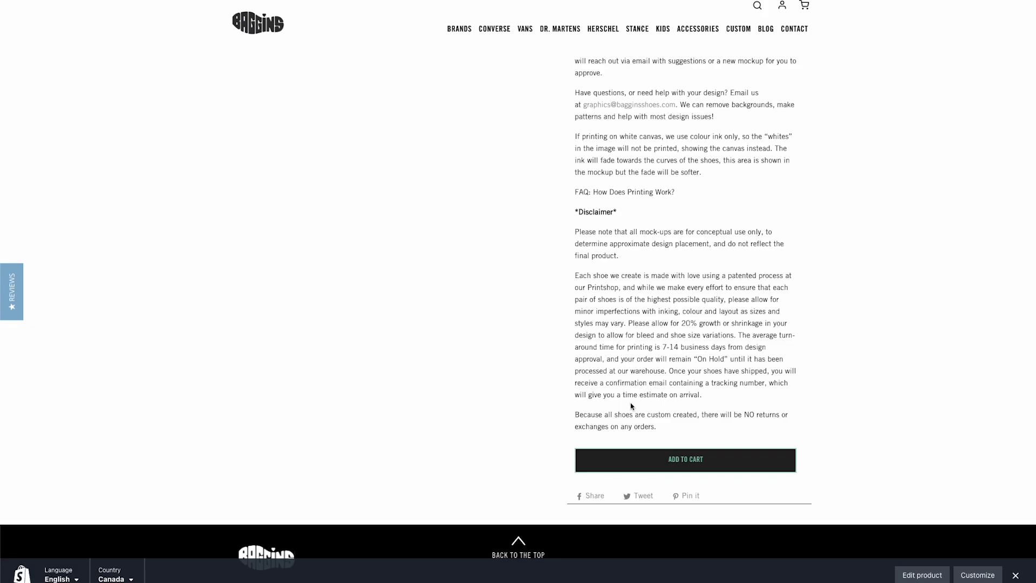
pyautogui.click(690, 465)
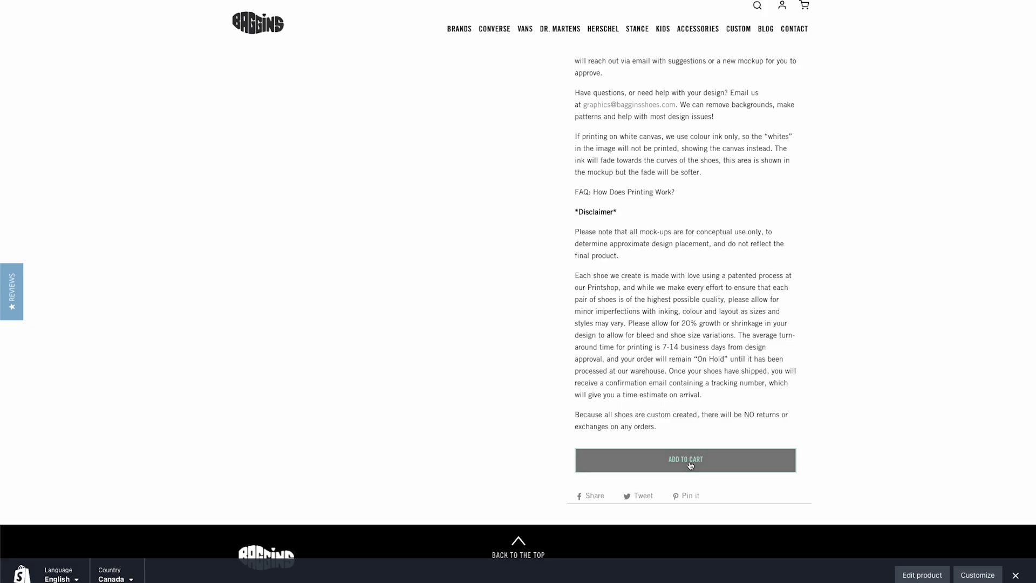
pyautogui.press('super+shift+5')
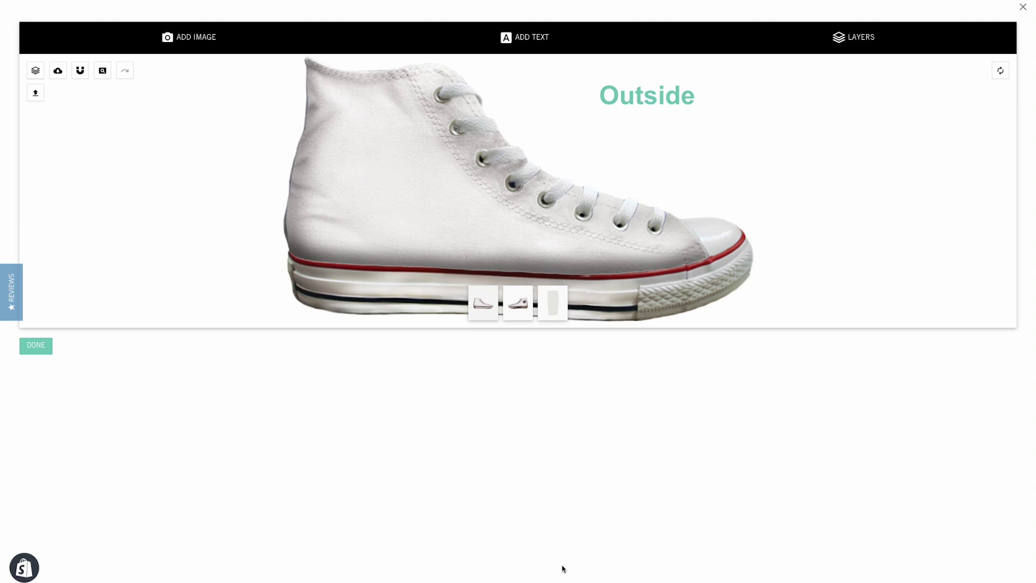
# Step: Upload the sunflower image Screenshot 2023-03-23 at 11.37.47 AM.png from the Desktop and place it over the heel of the outside view
pyautogui.click(210, 40)
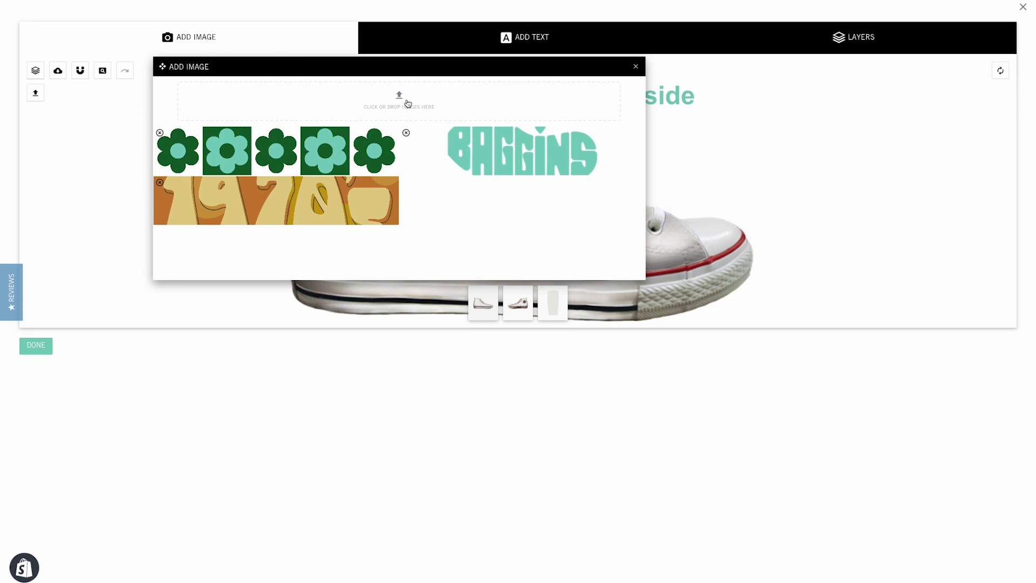
pyautogui.click(408, 104)
pyautogui.click(360, 186)
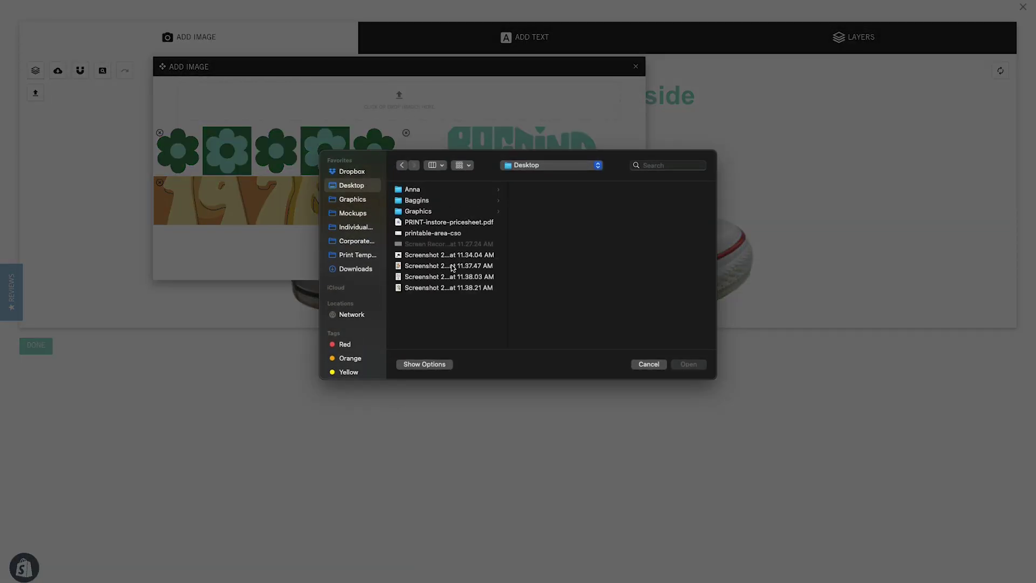
pyautogui.click(452, 267)
pyautogui.click(689, 365)
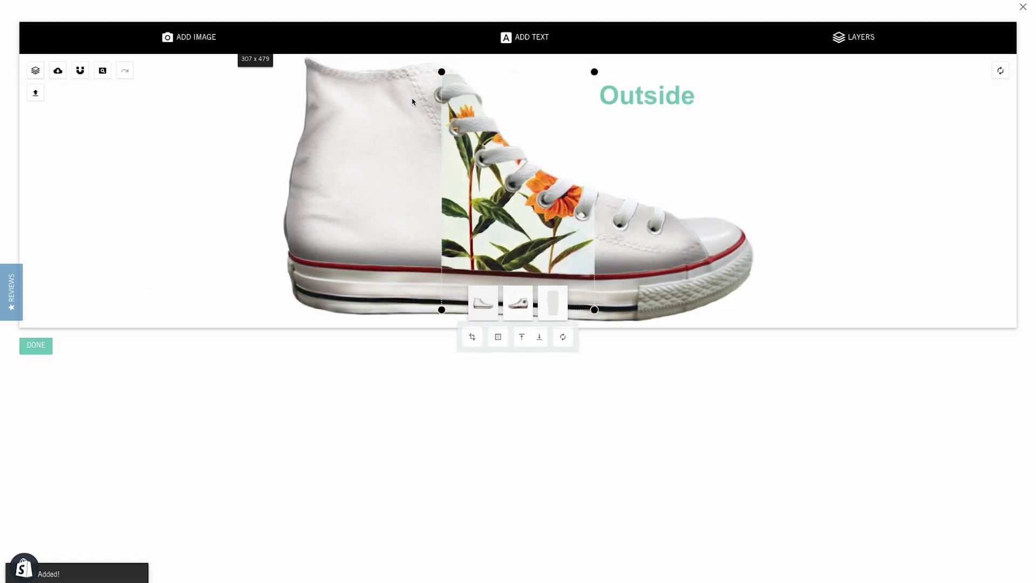
pyautogui.moveTo(549, 188); pyautogui.dragTo(395, 173)
# Step: Upload the lily image Screenshot 2023-03-23 at 11.38.03 AM.png, place it beside the sunflower image and enlarge it over the shoe's middle
pyautogui.click(187, 39)
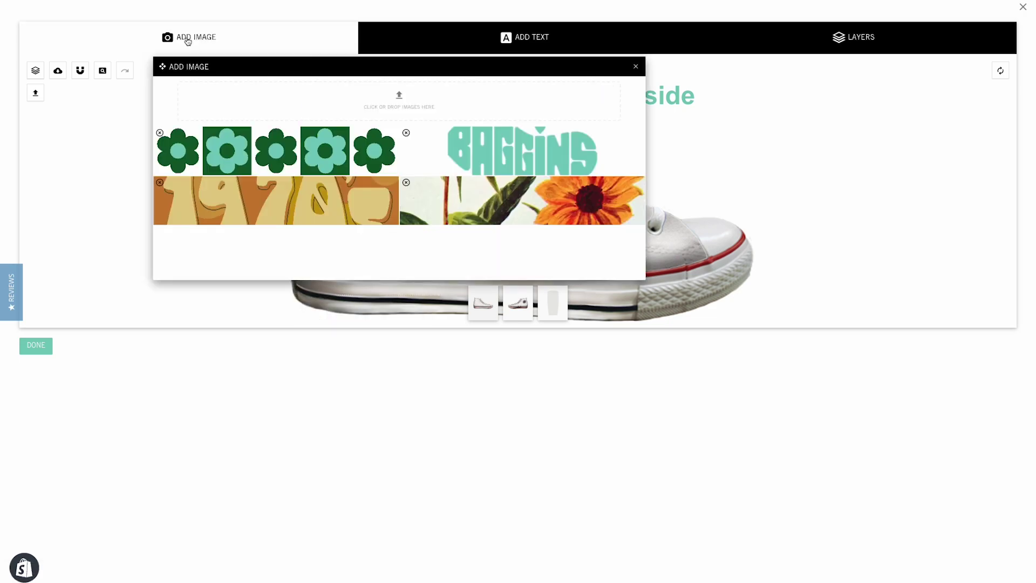
pyautogui.click(428, 107)
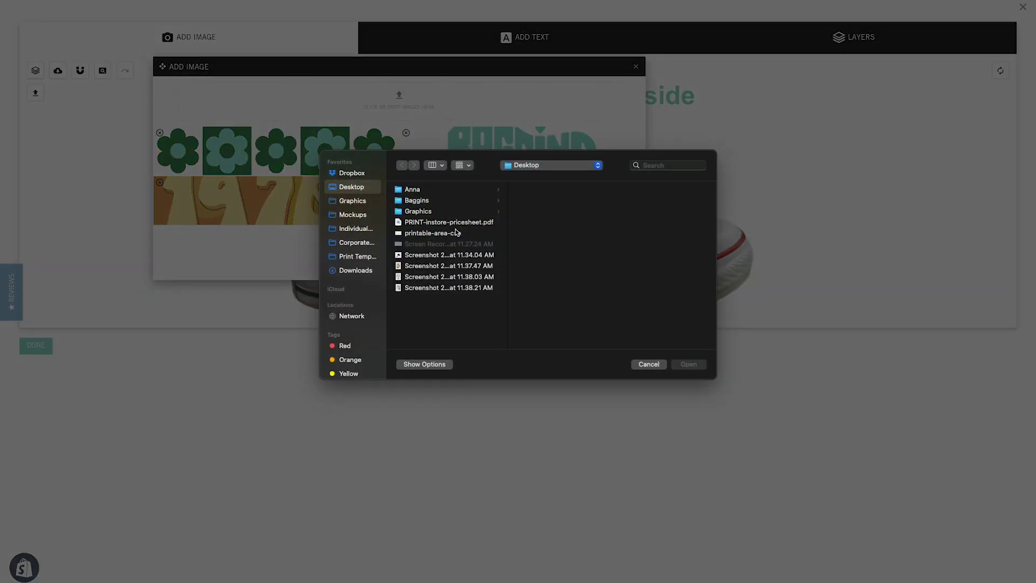
pyautogui.click(452, 277)
pyautogui.click(689, 364)
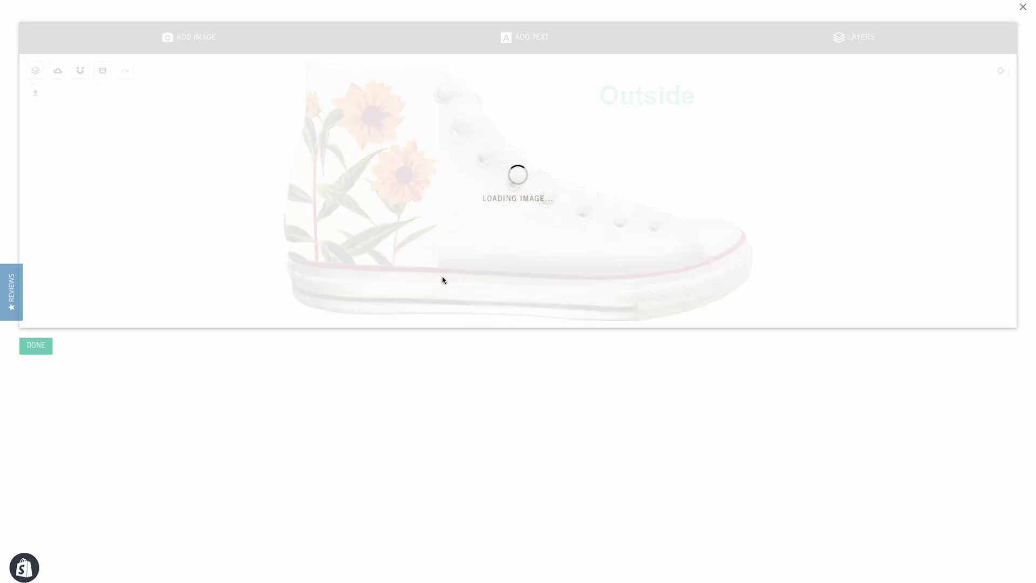
pyautogui.moveTo(524, 236)
pyautogui.mouseDown()
pyautogui.moveTo(521, 223)
pyautogui.moveTo(508, 228)
pyautogui.mouseUp()
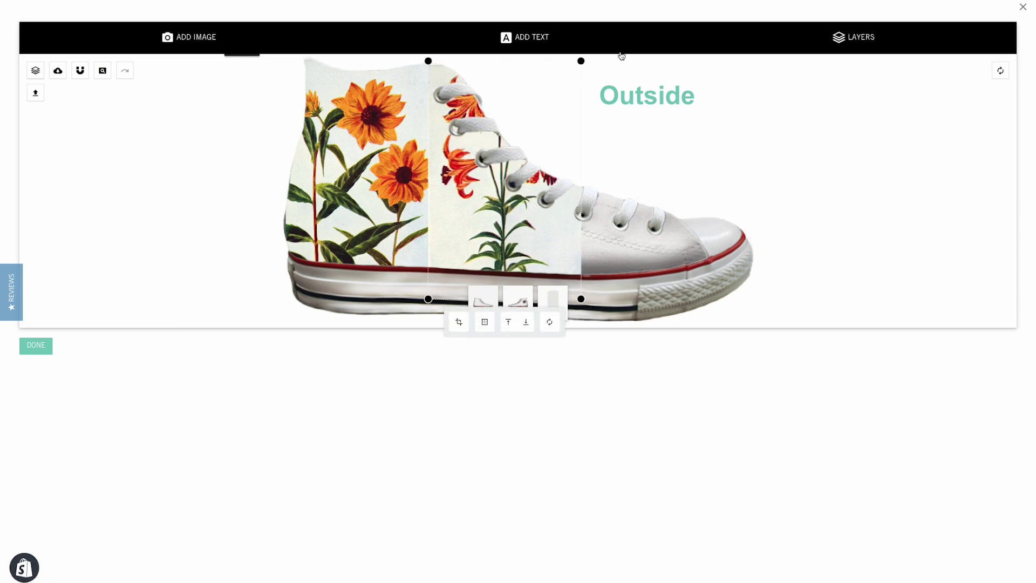
pyautogui.moveTo(583, 60); pyautogui.dragTo(634, 48)
pyautogui.moveTo(534, 99); pyautogui.dragTo(549, 163)
# Step: Reorder the layers to bring the sunflower image in front of the lily image, and move the lily image up against it
pyautogui.click(861, 35)
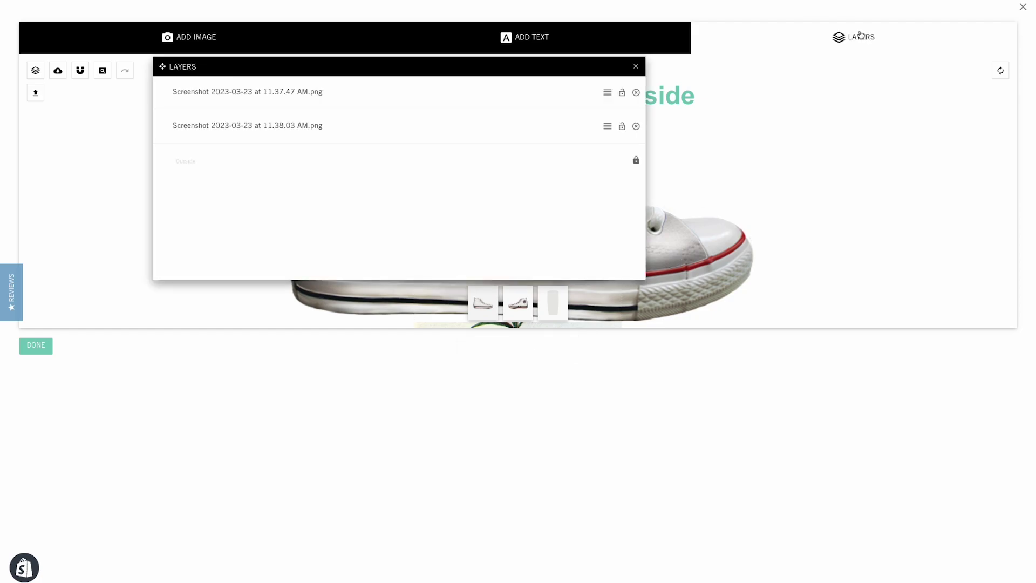
pyautogui.moveTo(606, 92); pyautogui.dragTo(602, 148)
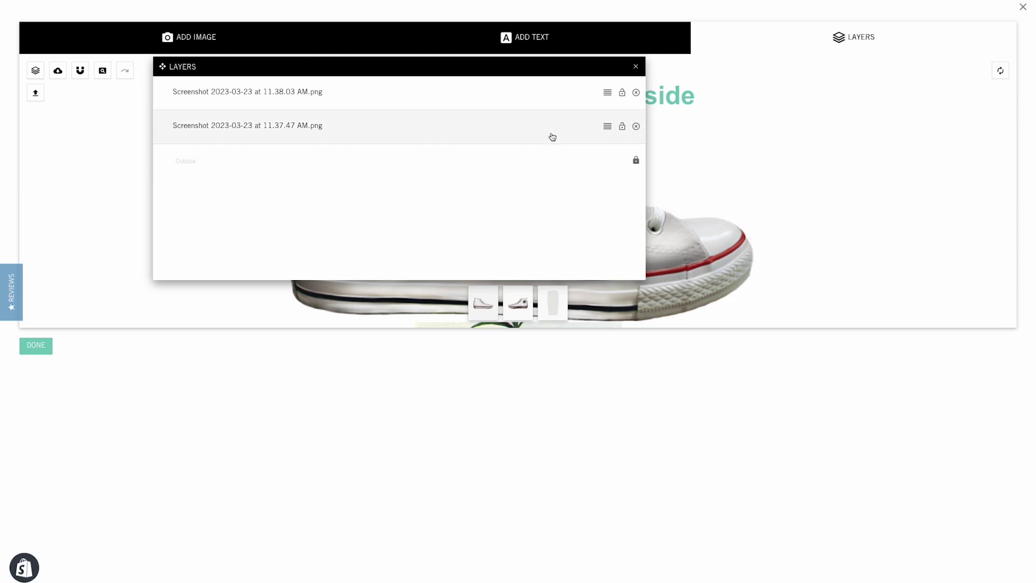
pyautogui.click(635, 68)
pyautogui.moveTo(524, 107); pyautogui.dragTo(505, 79)
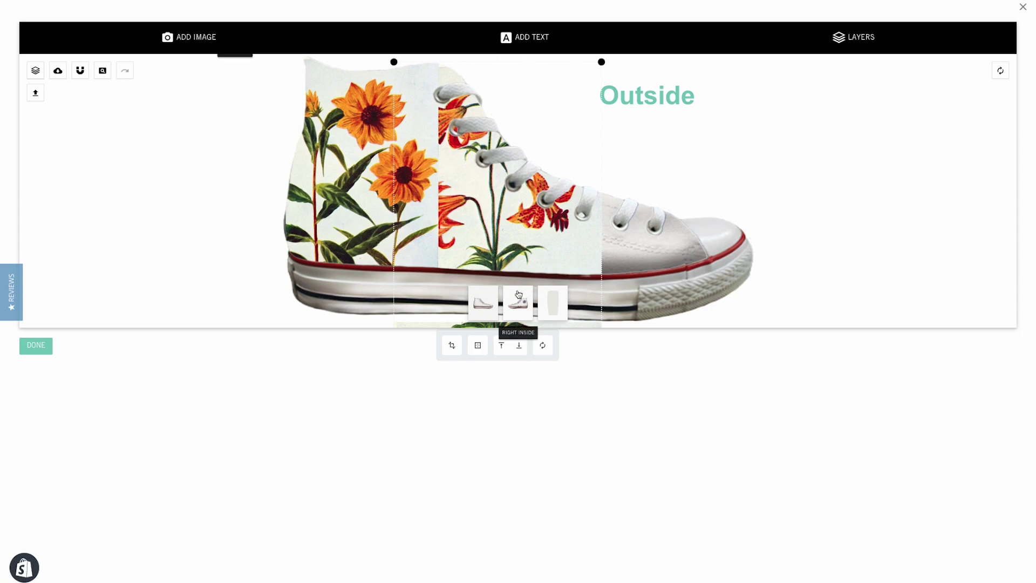
# Step: Upload Screenshot 2023-03-23 at 11.38.21 AM.png, place it over the toe area and reorder the layers to bring the lily image to the front
pyautogui.click(197, 37)
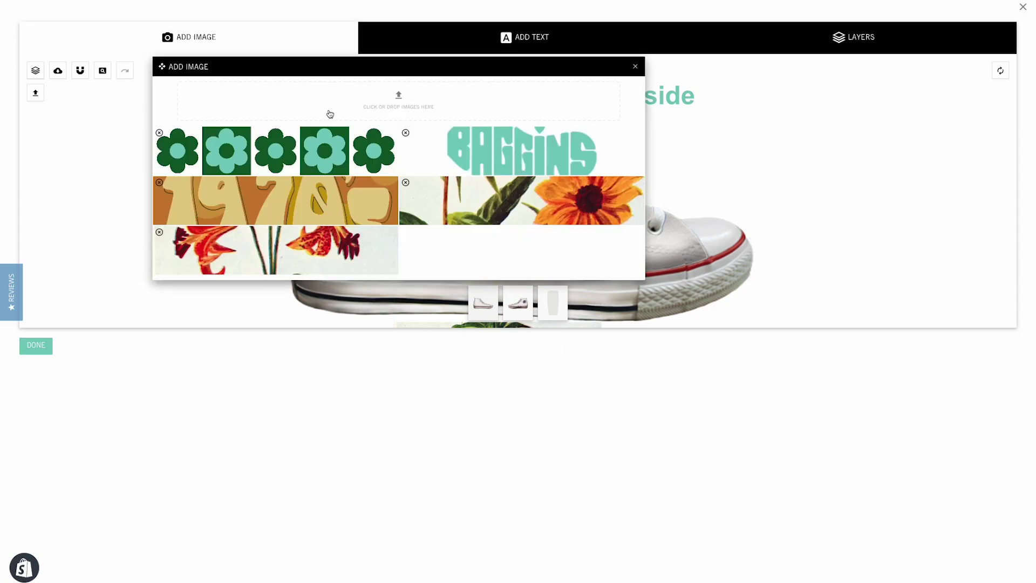
pyautogui.click(358, 104)
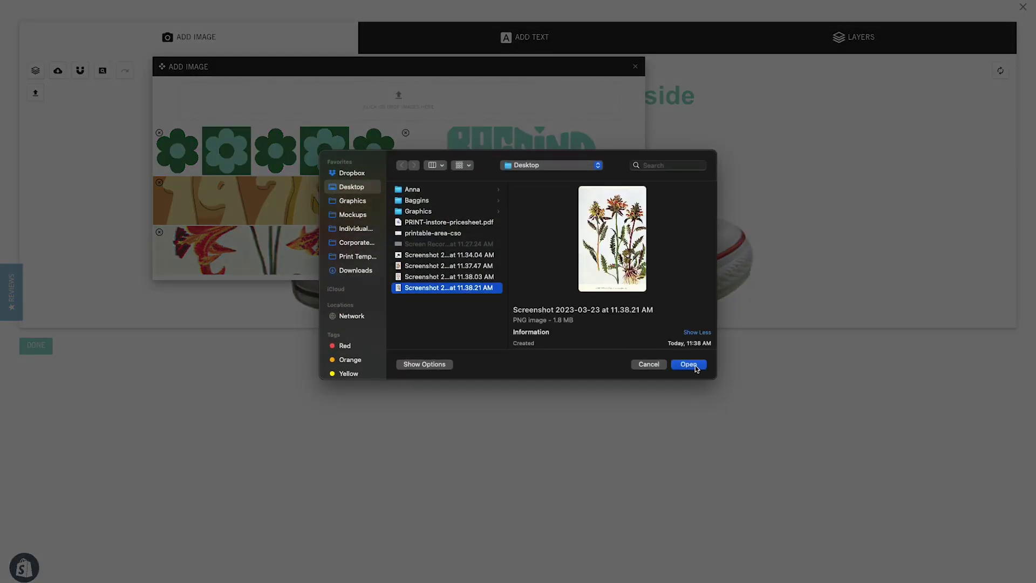
pyautogui.click(688, 364)
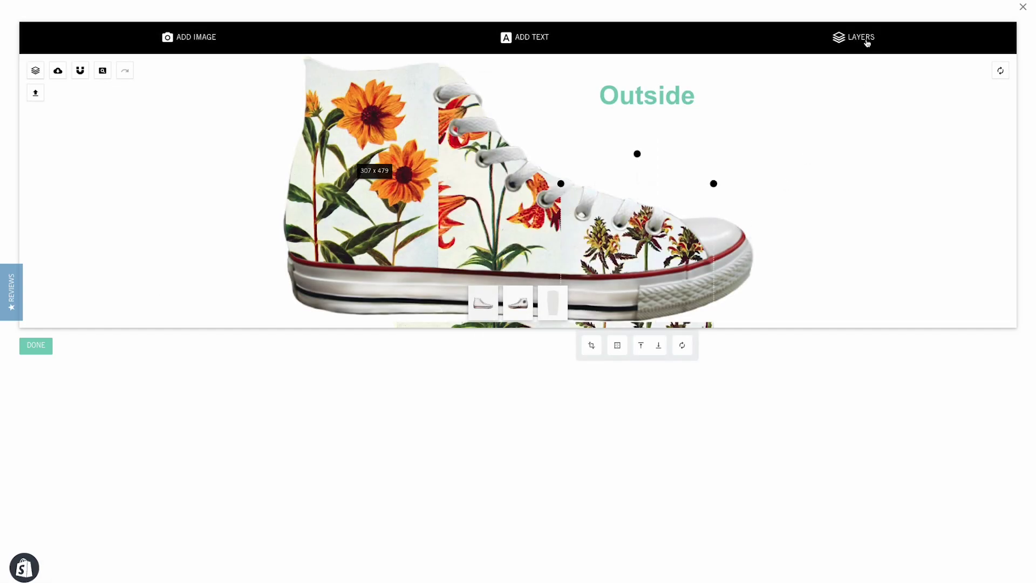
pyautogui.click(863, 38)
pyautogui.moveTo(607, 92); pyautogui.dragTo(604, 162)
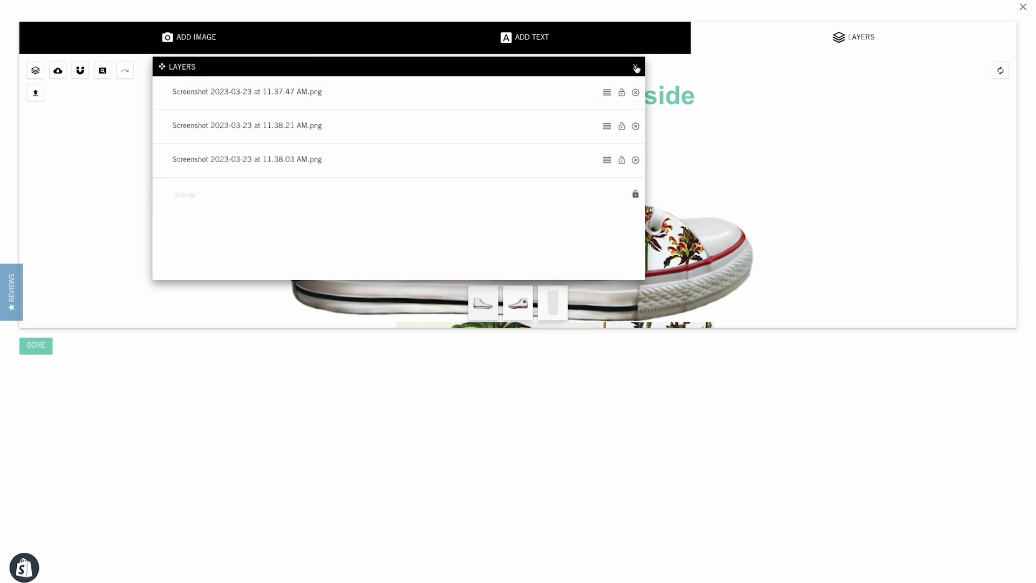
# Step: Close the layer list and nudge the toe-area image on the outside view slightly toward the toe cap
pyautogui.click(635, 67)
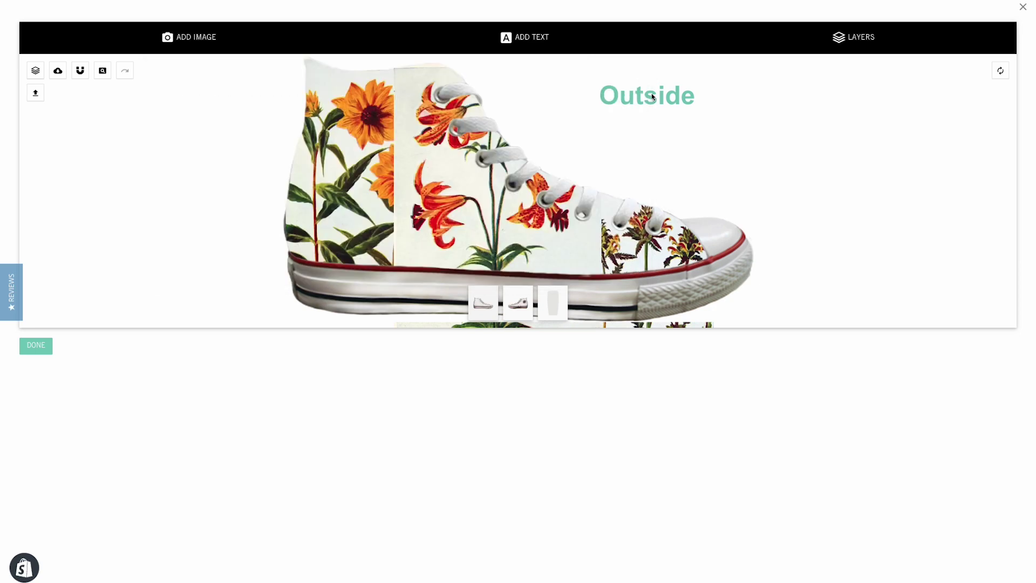
pyautogui.moveTo(652, 217)
pyautogui.mouseDown()
pyautogui.moveTo(661, 236)
pyautogui.moveTo(672, 233)
pyautogui.moveTo(662, 231)
pyautogui.mouseUp()
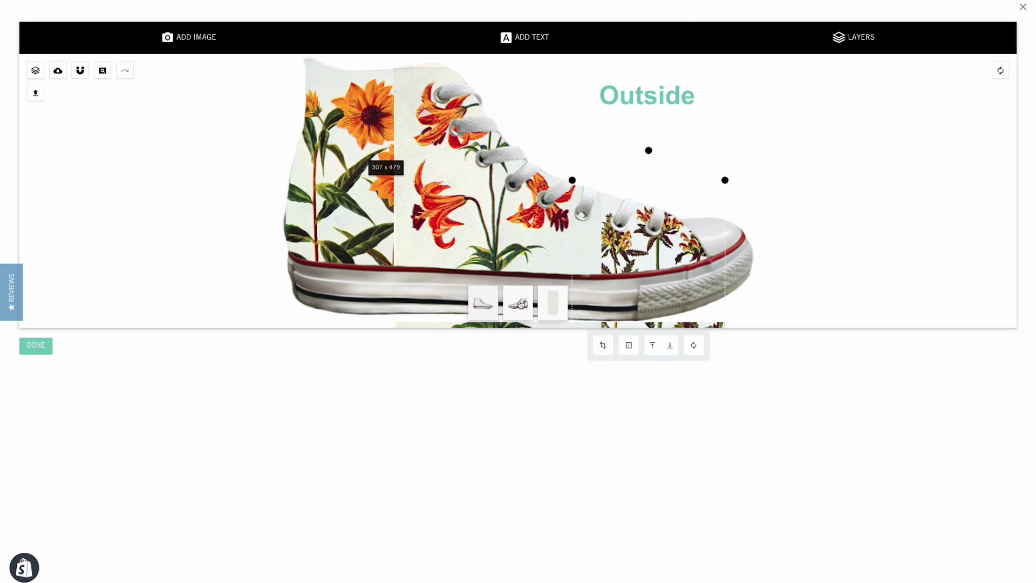
# Step: Switch to the shoe's inside view, add the uploaded Screenshot 2023-03-23 at 11.38.21 AM.png and place it over the heel
pyautogui.click(518, 304)
pyautogui.click(197, 32)
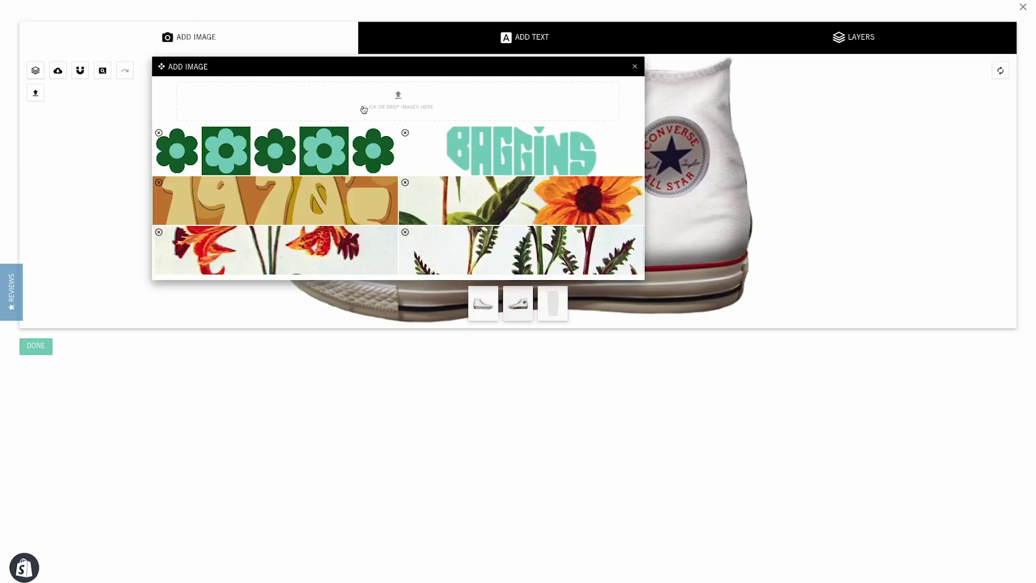
pyautogui.click(543, 247)
pyautogui.moveTo(543, 247); pyautogui.dragTo(682, 224)
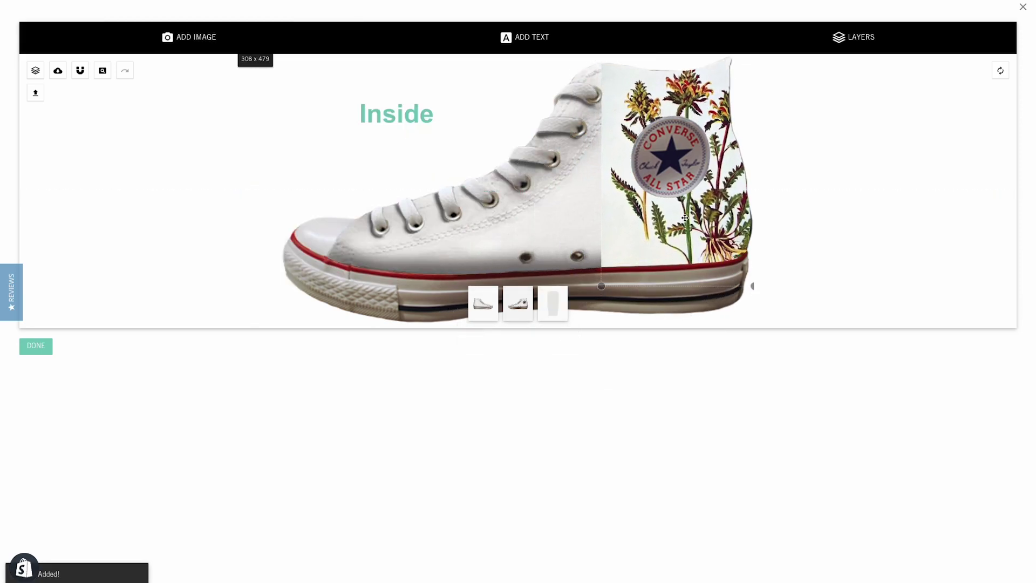
pyautogui.click(685, 217)
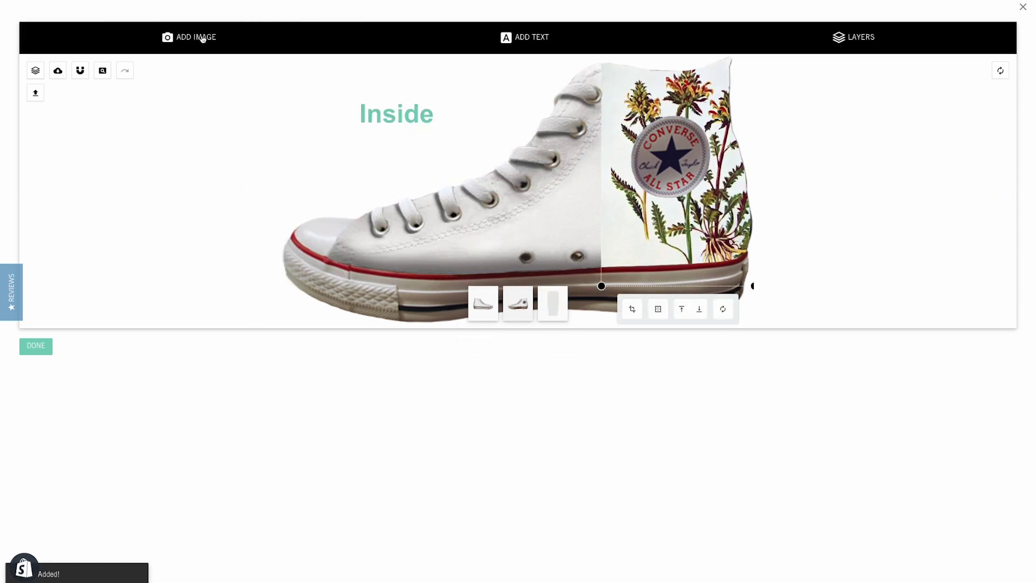
# Step: Add the uploaded sunflower image to the inside view and place it over the toe area
pyautogui.click(202, 37)
pyautogui.click(540, 182)
pyautogui.moveTo(541, 182); pyautogui.dragTo(420, 281)
# Step: Add the uploaded lily image, place it over the middle of the inside view and enlarge it to fill the gap between the other images
pyautogui.click(205, 39)
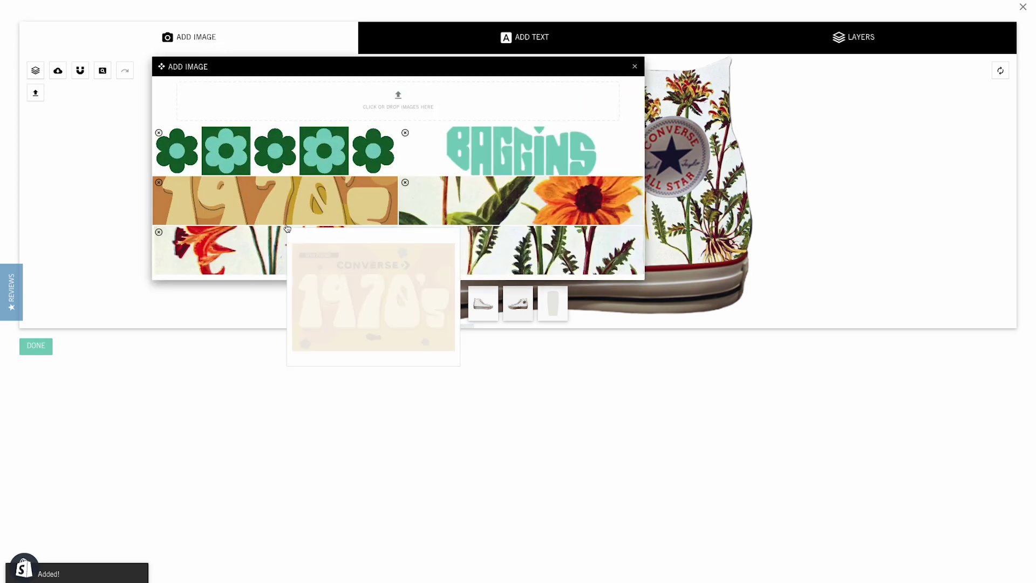
pyautogui.click(285, 229)
pyautogui.moveTo(509, 227); pyautogui.dragTo(538, 209)
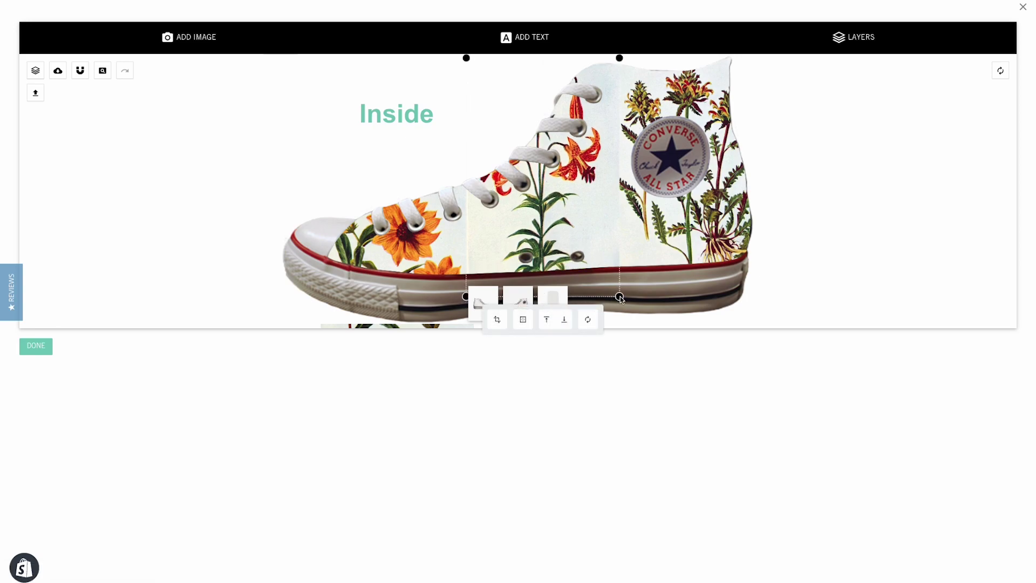
pyautogui.moveTo(620, 57); pyautogui.dragTo(679, 18)
pyautogui.moveTo(605, 77); pyautogui.dragTo(605, 134)
# Step: Reorder the layers to bring the heel image Screenshot 2023-03-23 at 11.38.21 AM.png to the front
pyautogui.click(816, 38)
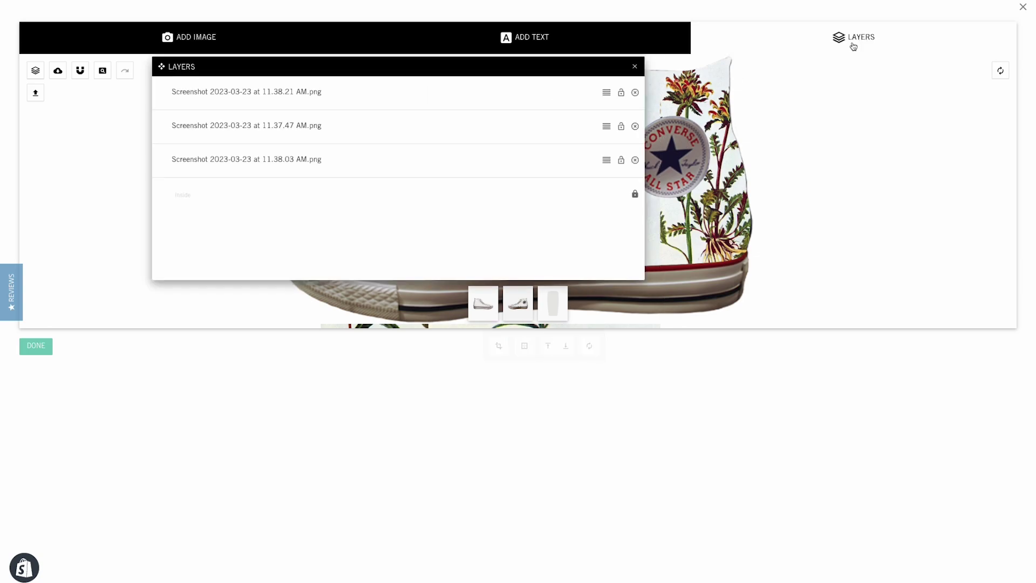
pyautogui.moveTo(606, 92); pyautogui.dragTo(605, 162)
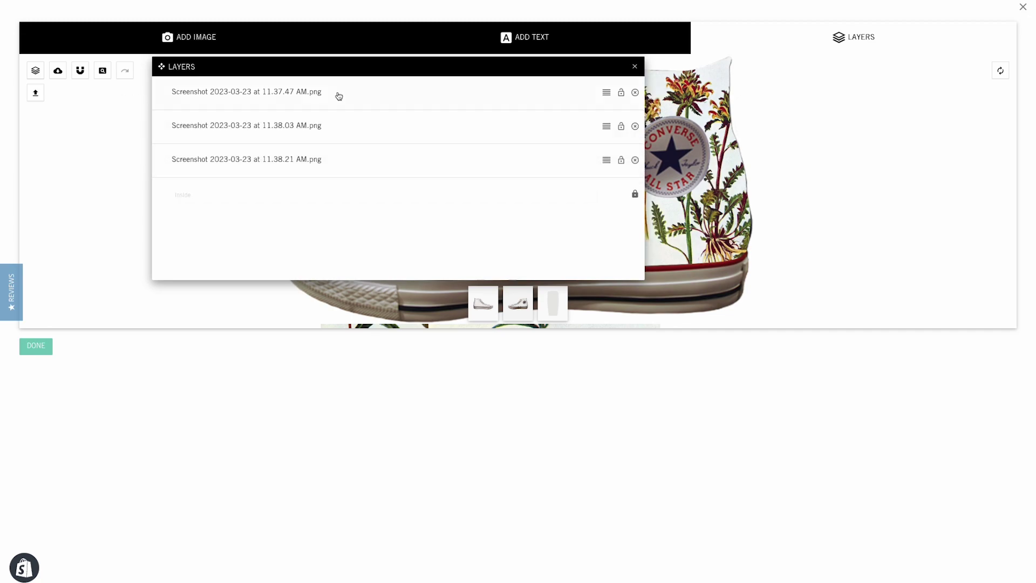
pyautogui.click(636, 69)
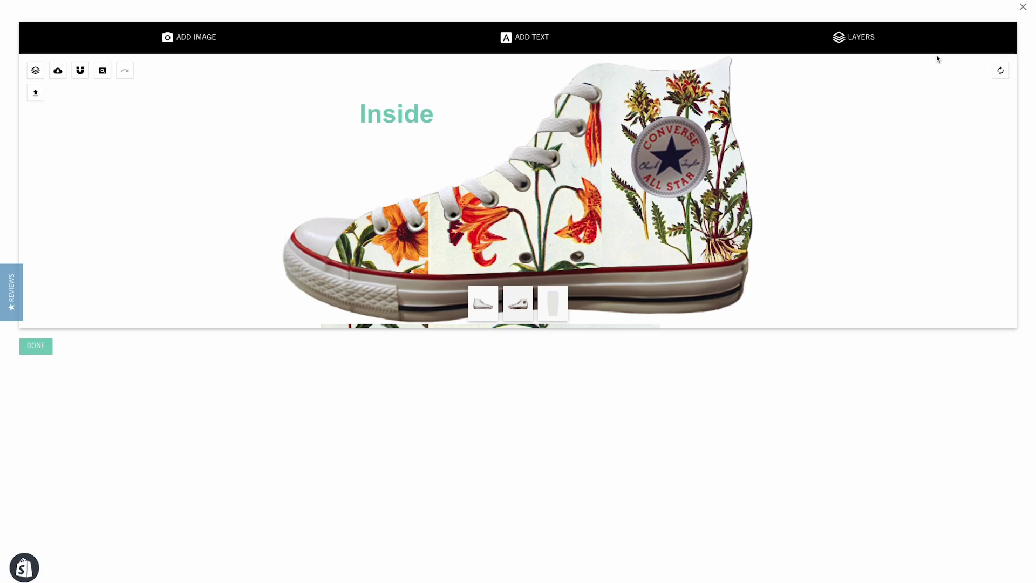
# Step: Reorder the inside view's layers to bring the sunflower image in front of the lily image
pyautogui.click(875, 48)
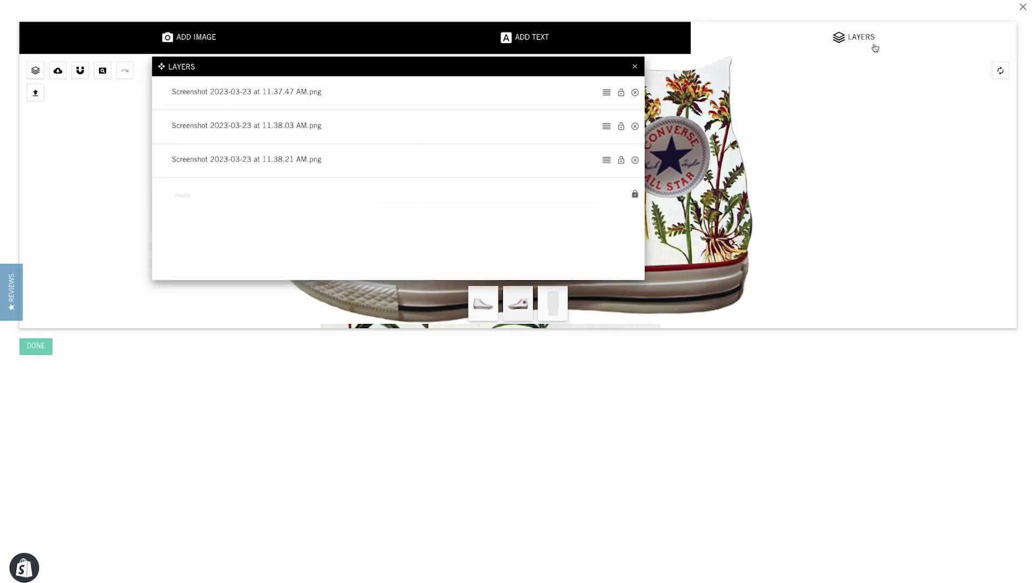
pyautogui.moveTo(606, 122); pyautogui.dragTo(599, 182)
pyautogui.click(636, 65)
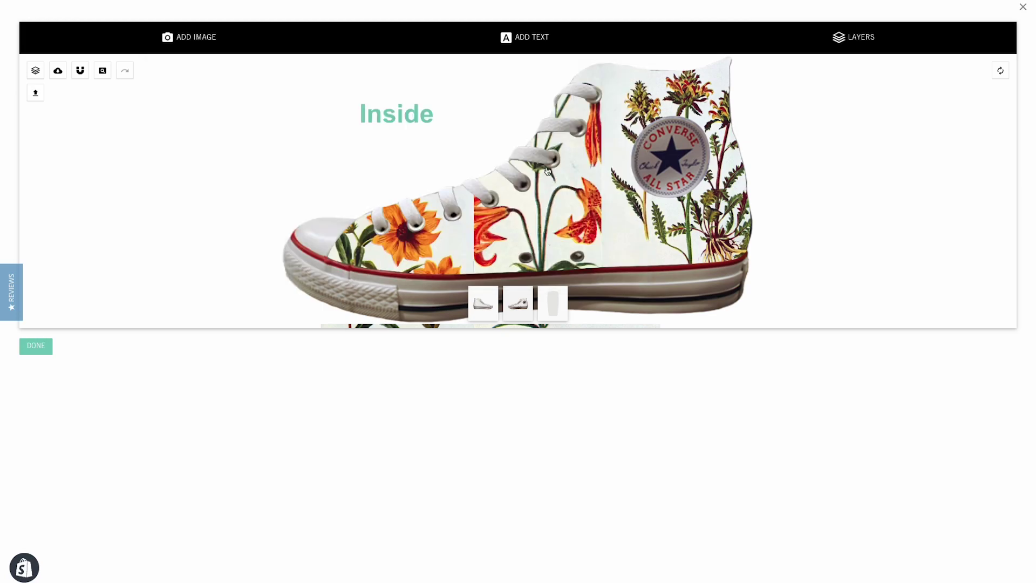
# Step: Move the sunflower image toward the toe, shrink it to about 241 x 376 and set it against the lily image
pyautogui.click(413, 244)
pyautogui.moveTo(435, 233); pyautogui.dragTo(409, 231)
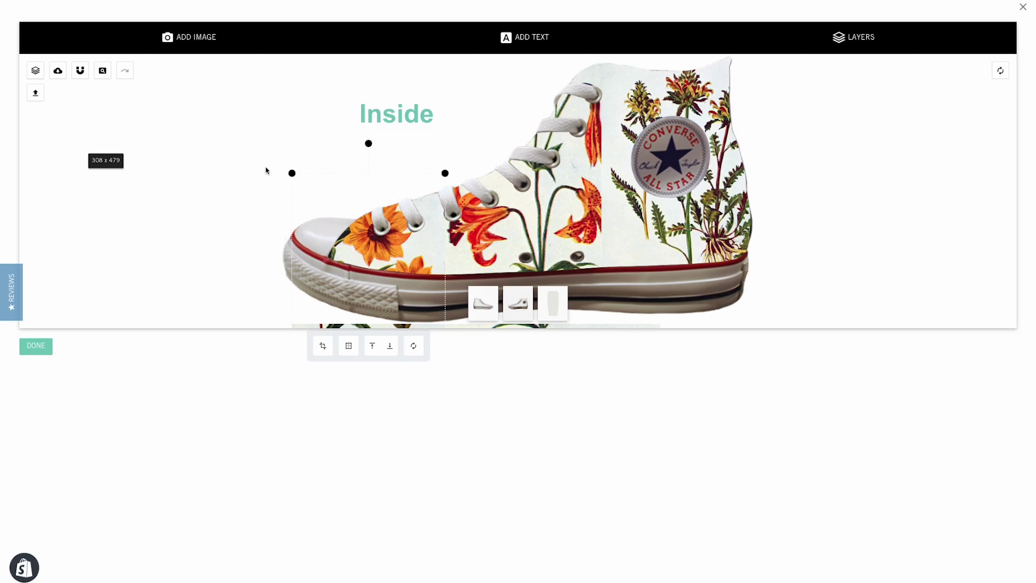
pyautogui.moveTo(292, 173); pyautogui.dragTo(308, 199)
pyautogui.moveTo(352, 242); pyautogui.dragTo(360, 226)
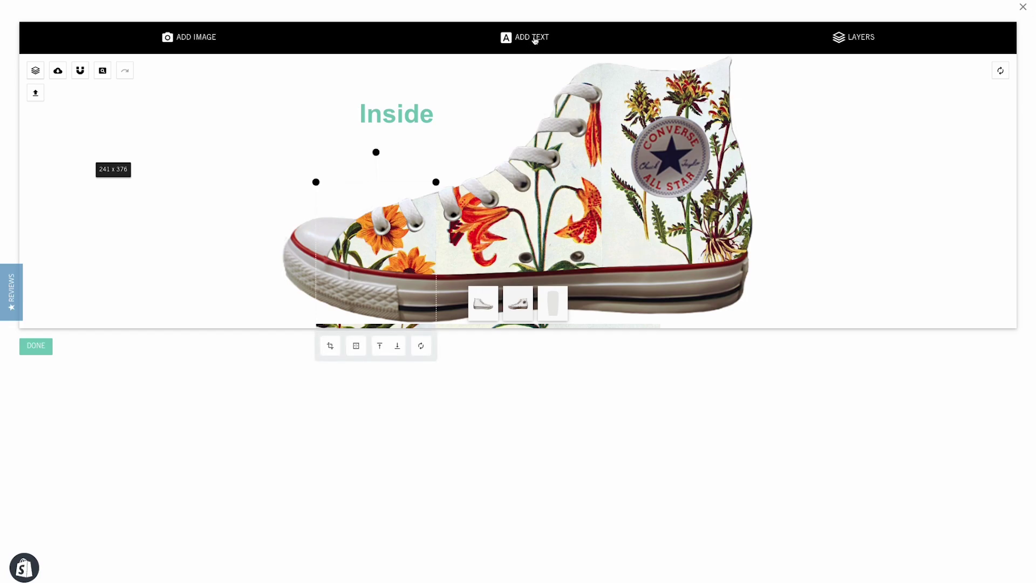
# Step: Switch to the tongue view, add the text "happy birthday!" and move it near the top of the tongue
pyautogui.click(559, 301)
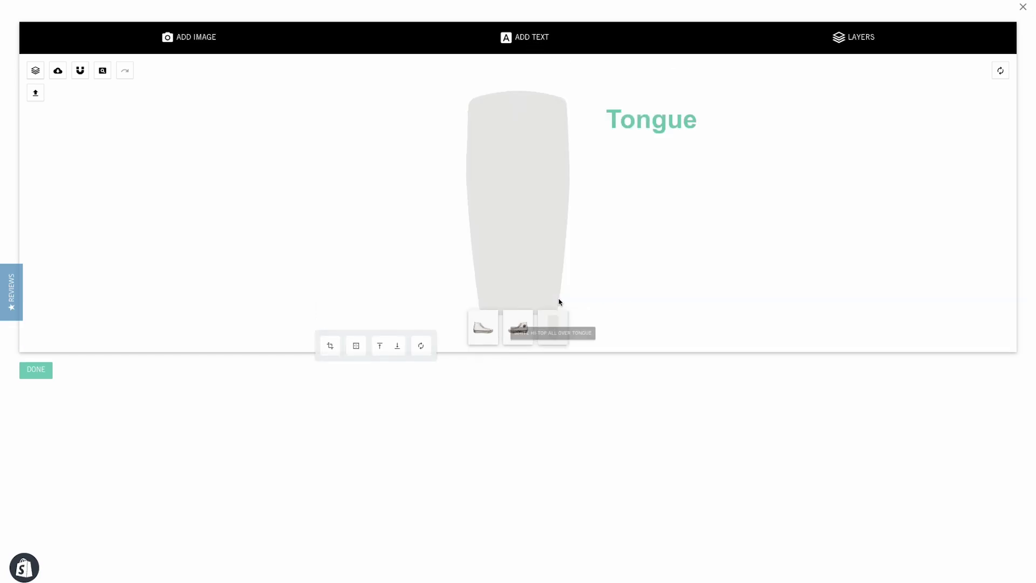
pyautogui.click(540, 38)
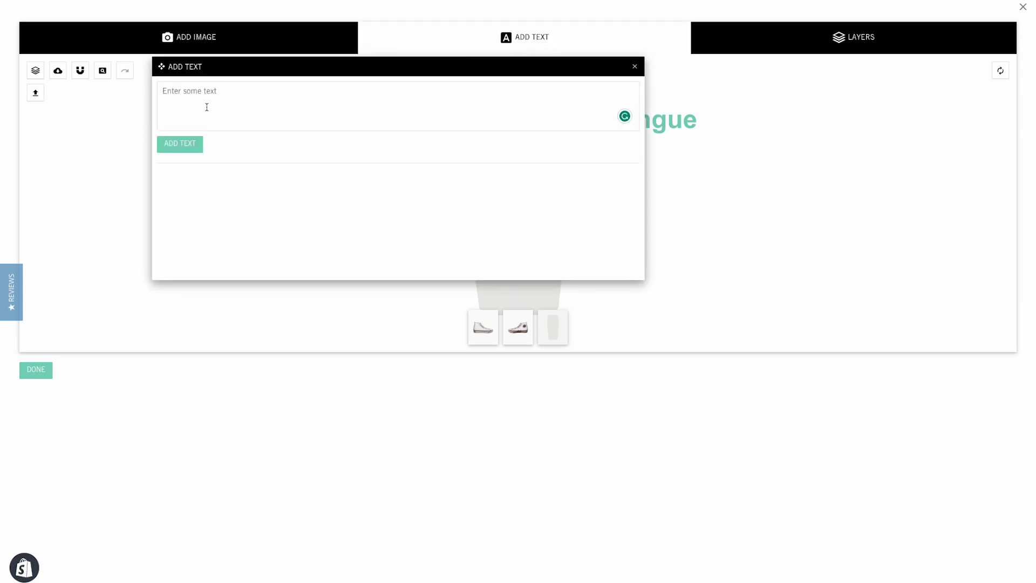
pyautogui.write('happy birthday!')
pyautogui.click(179, 144)
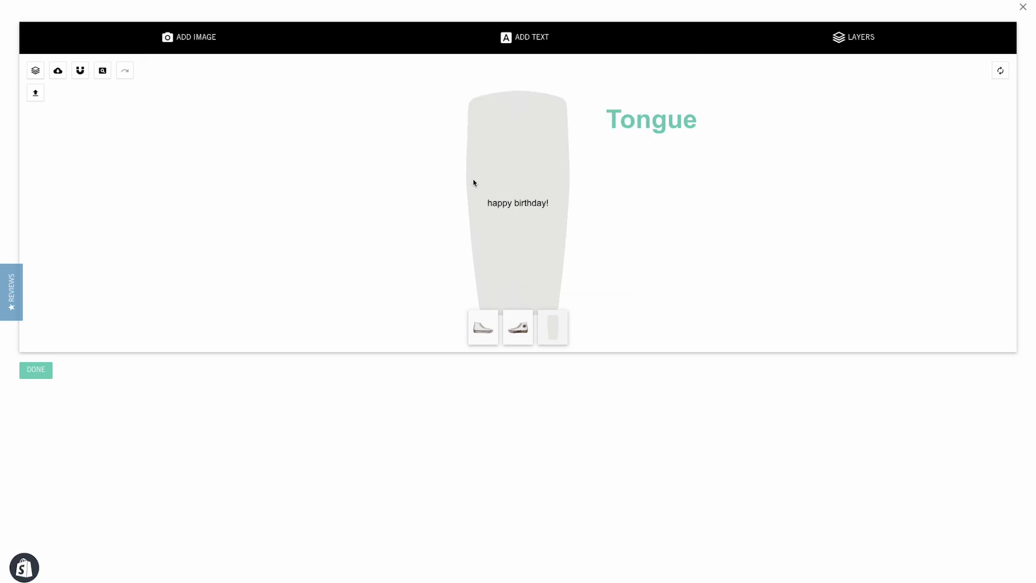
pyautogui.moveTo(520, 203); pyautogui.dragTo(518, 115)
# Step: Set the birthday text's font to Times and its fill to dark green
pyautogui.click(518, 116)
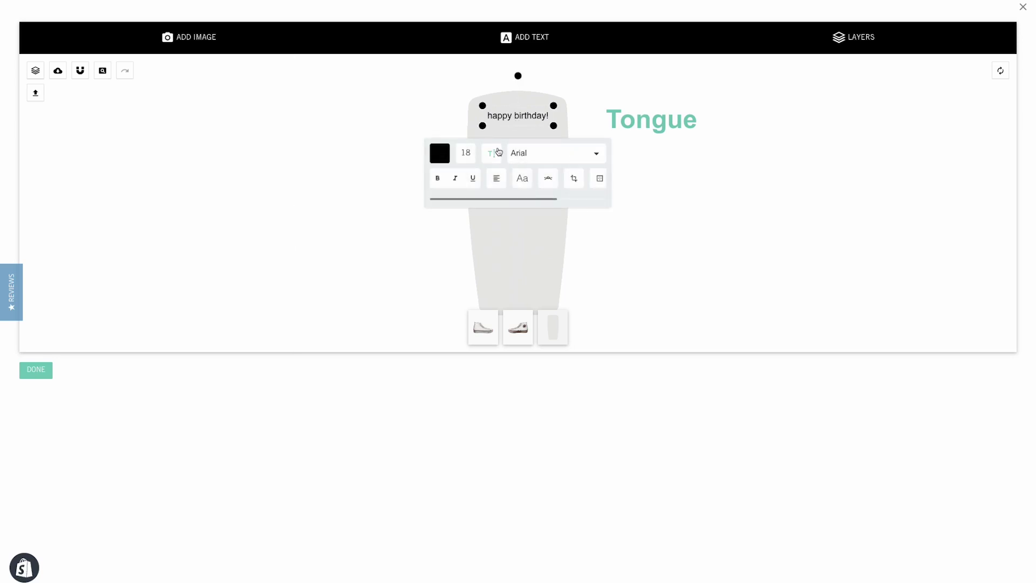
pyautogui.click(531, 155)
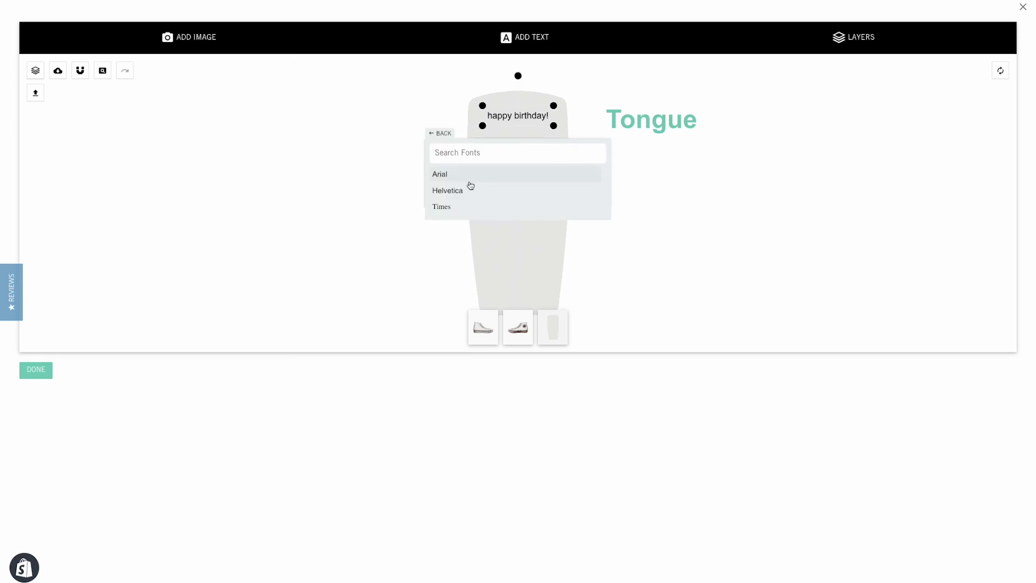
pyautogui.click(452, 206)
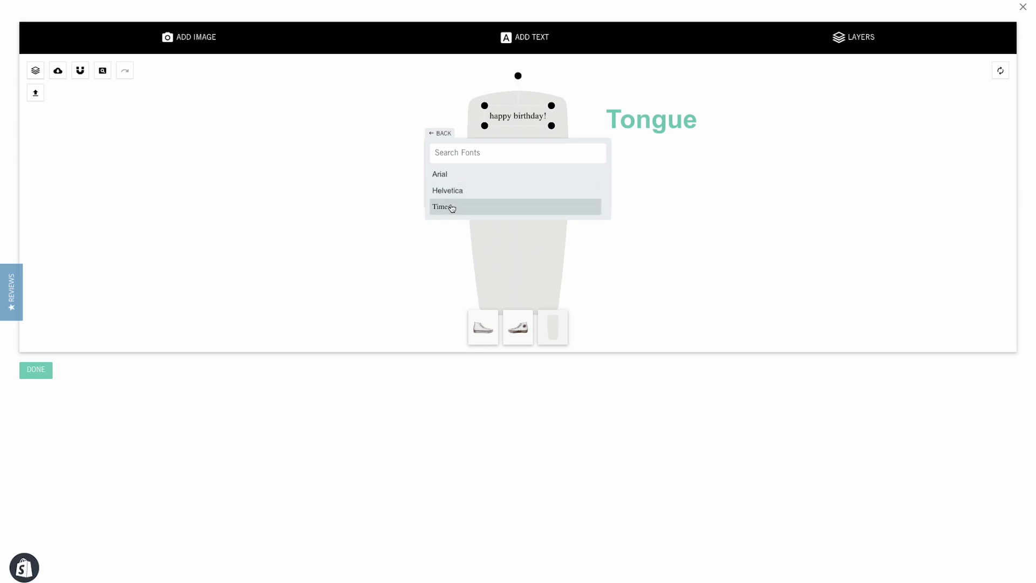
pyautogui.click(443, 134)
pyautogui.click(448, 156)
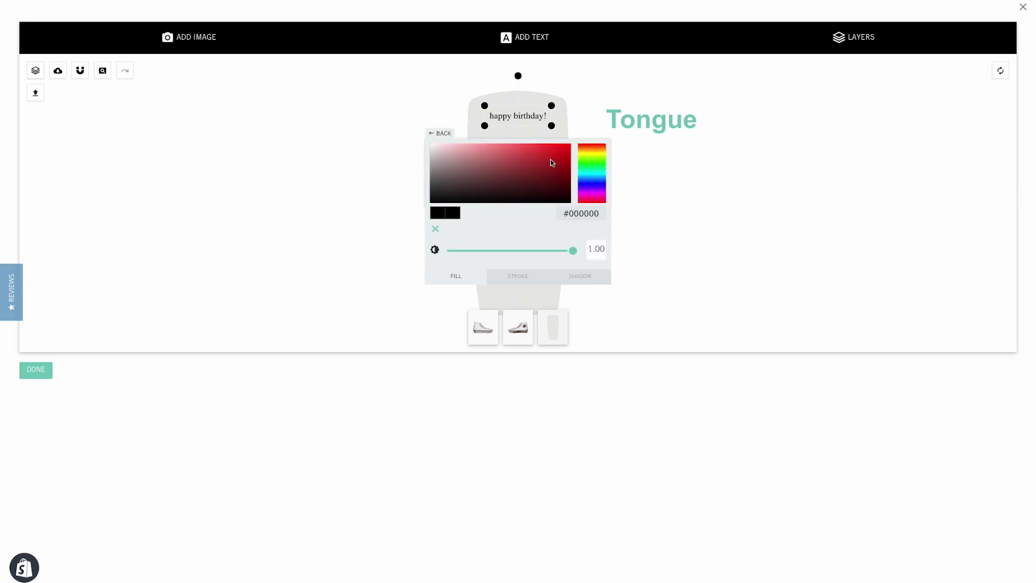
pyautogui.click(593, 164)
pyautogui.click(536, 182)
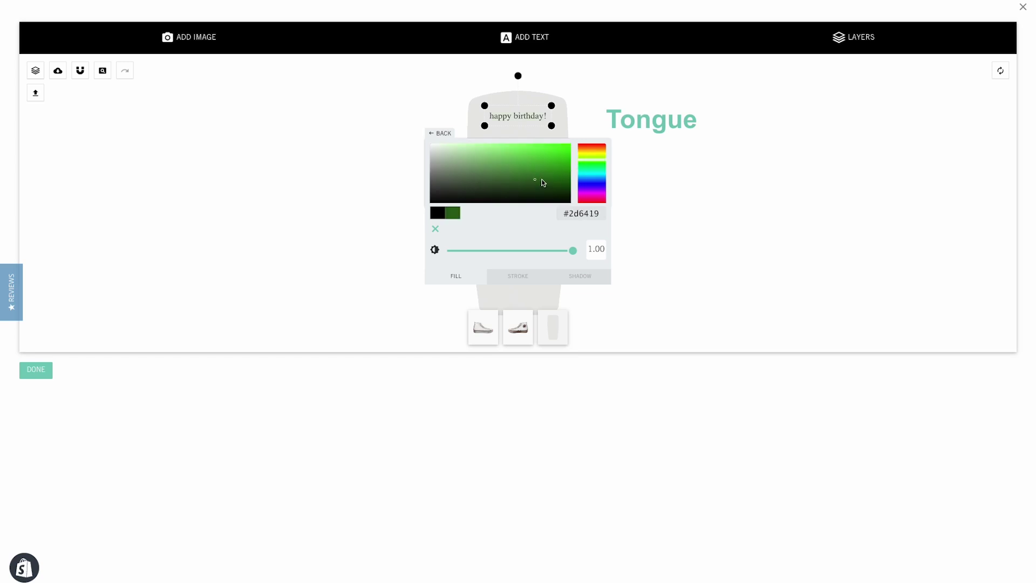
pyautogui.click(444, 135)
# Step: Set the birthday text's font size to 26 with a letter spacing of 0
pyautogui.click(468, 156)
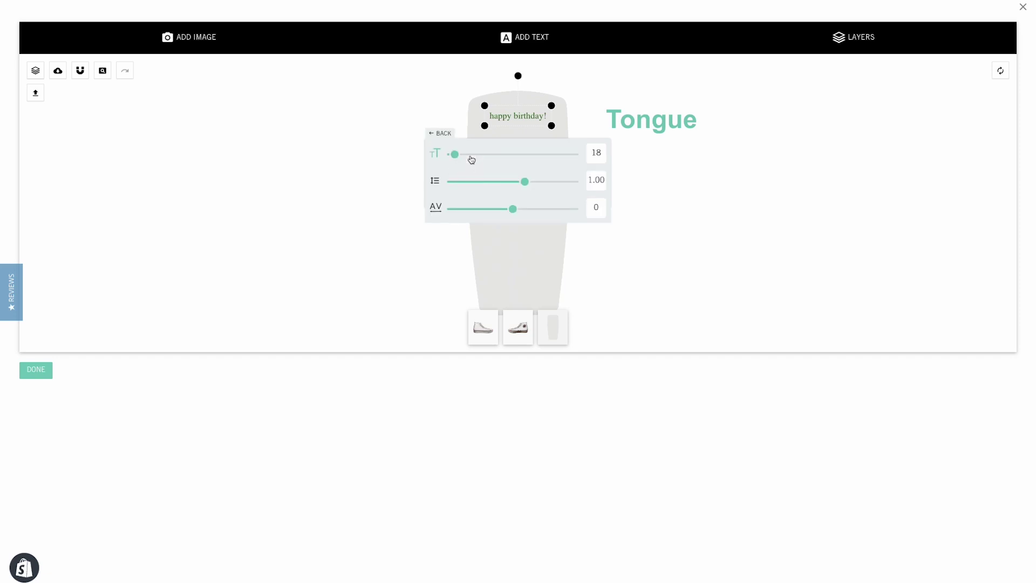
pyautogui.moveTo(455, 155); pyautogui.dragTo(456, 157)
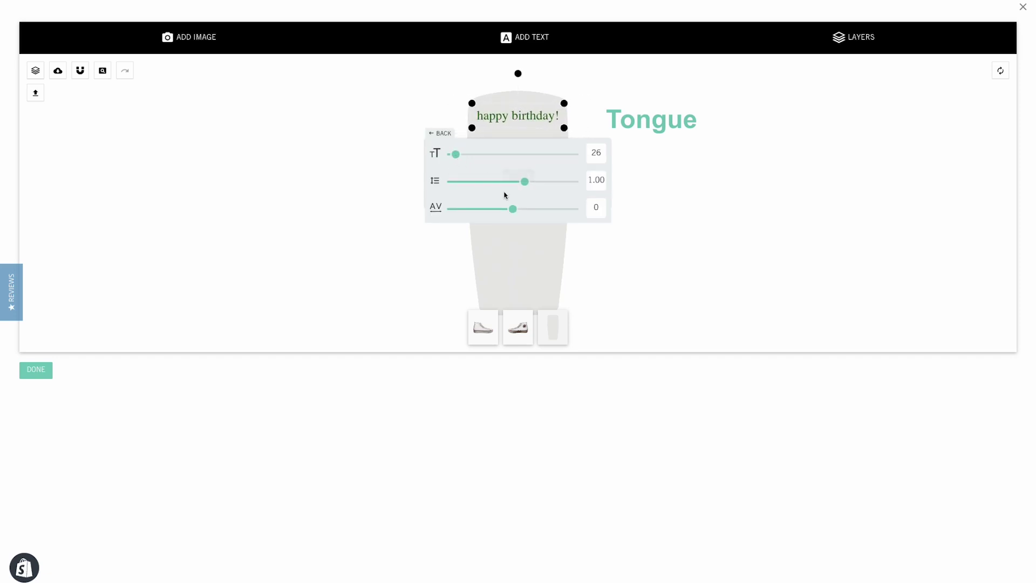
pyautogui.moveTo(515, 210); pyautogui.dragTo(513, 210)
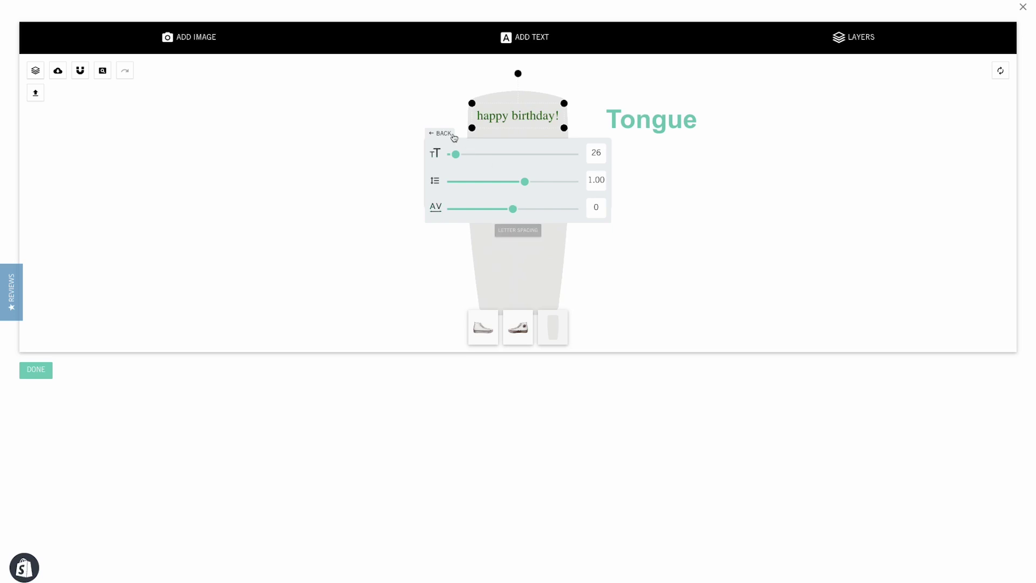
pyautogui.click(441, 133)
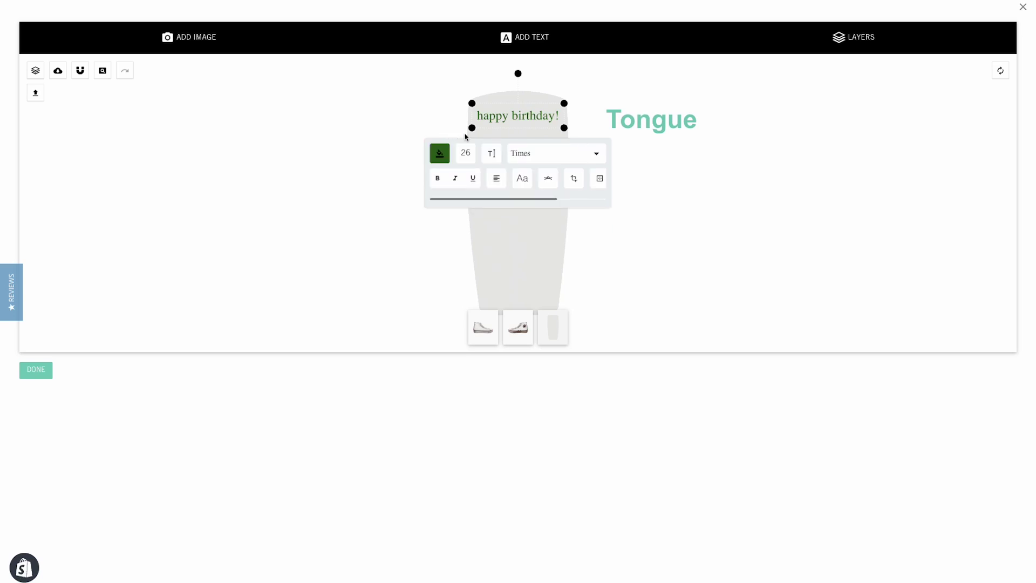
# Step: Curve the birthday text with a radius of 156 and spacing of 6, and scale it down to fit within the tongue's width
pyautogui.click(549, 182)
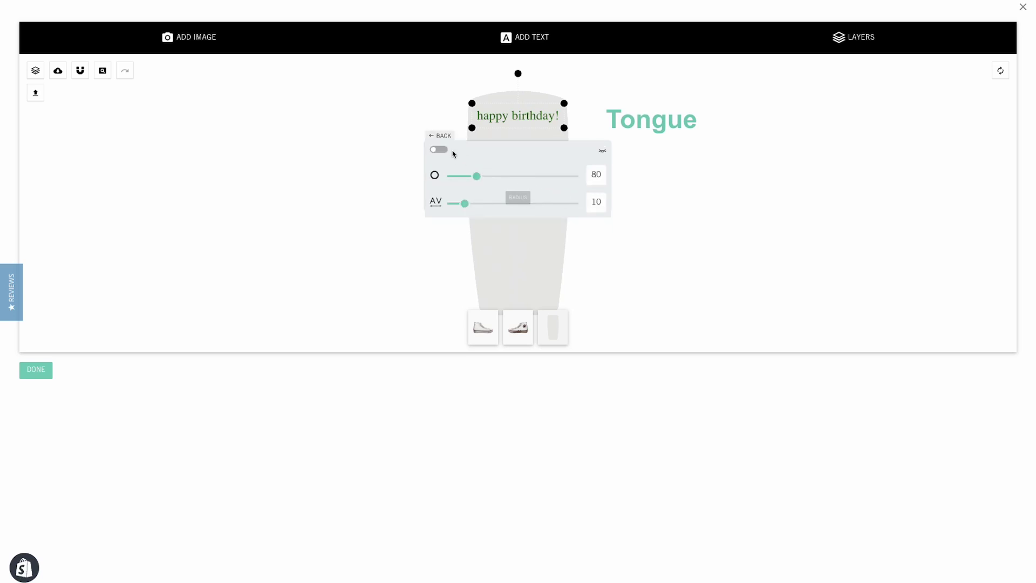
pyautogui.click(438, 150)
pyautogui.moveTo(472, 198); pyautogui.dragTo(459, 226)
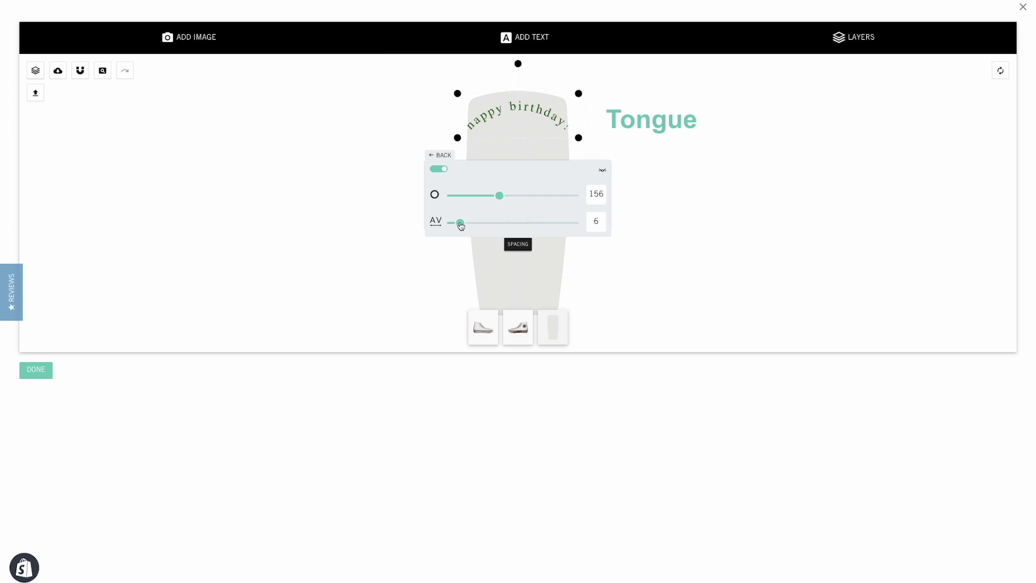
pyautogui.click(443, 156)
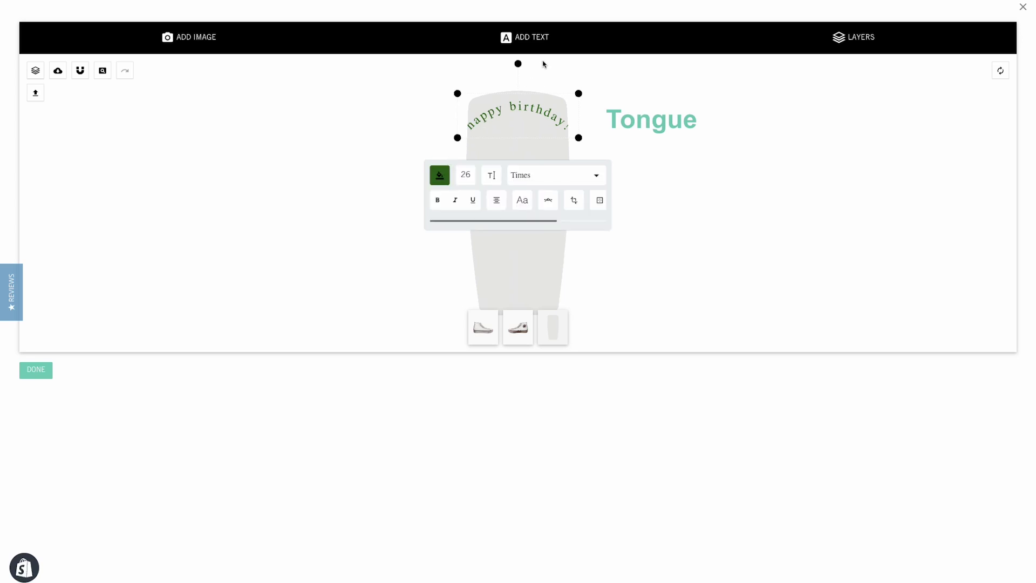
pyautogui.moveTo(580, 93); pyautogui.dragTo(566, 99)
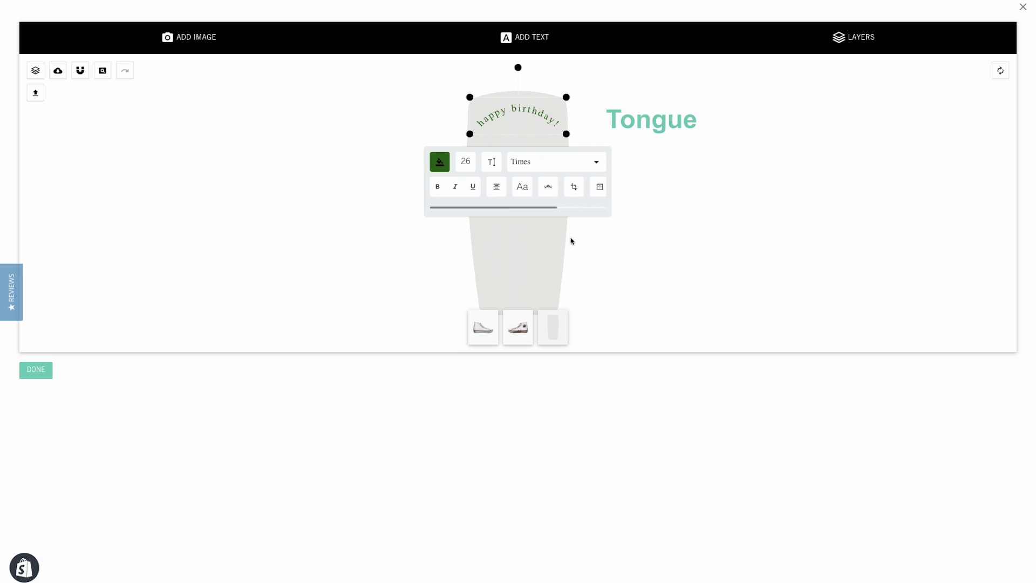
# Step: Add the uploaded Screenshot 2023-03-23 at 11.38.21 AM.png to the tongue and layer the birthday text in front of it
pyautogui.click(192, 37)
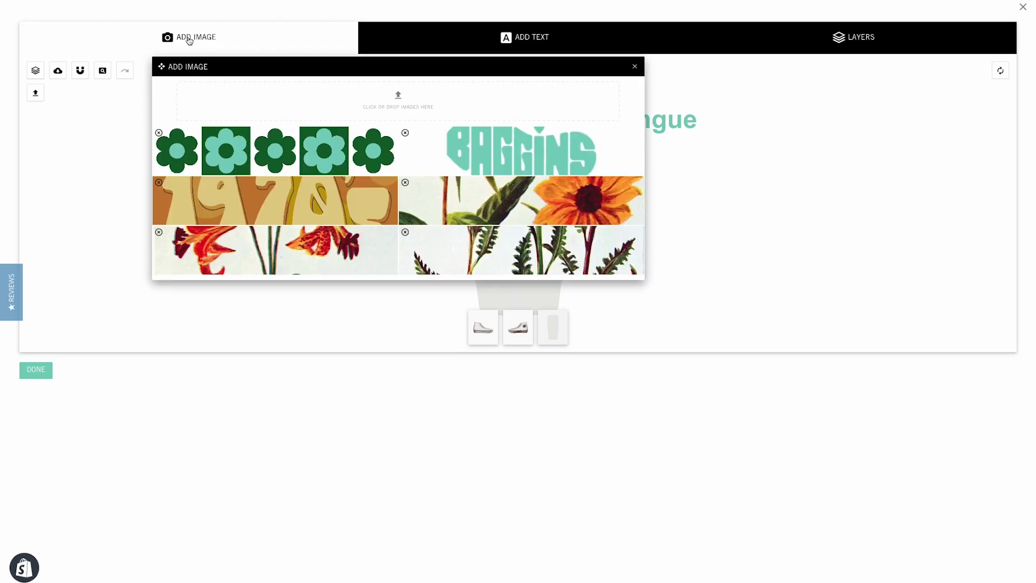
pyautogui.moveTo(550, 240)
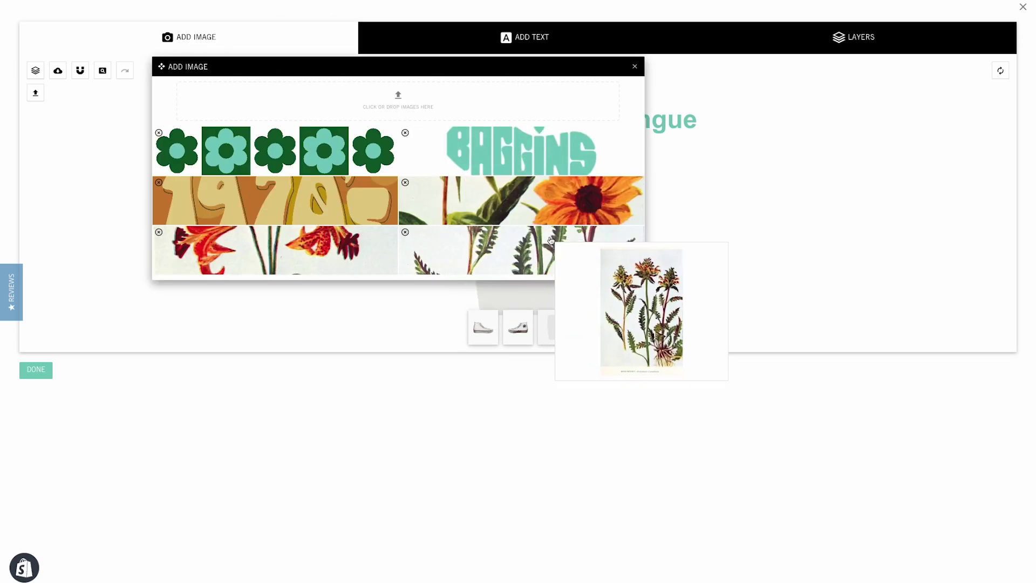
pyautogui.click(551, 240)
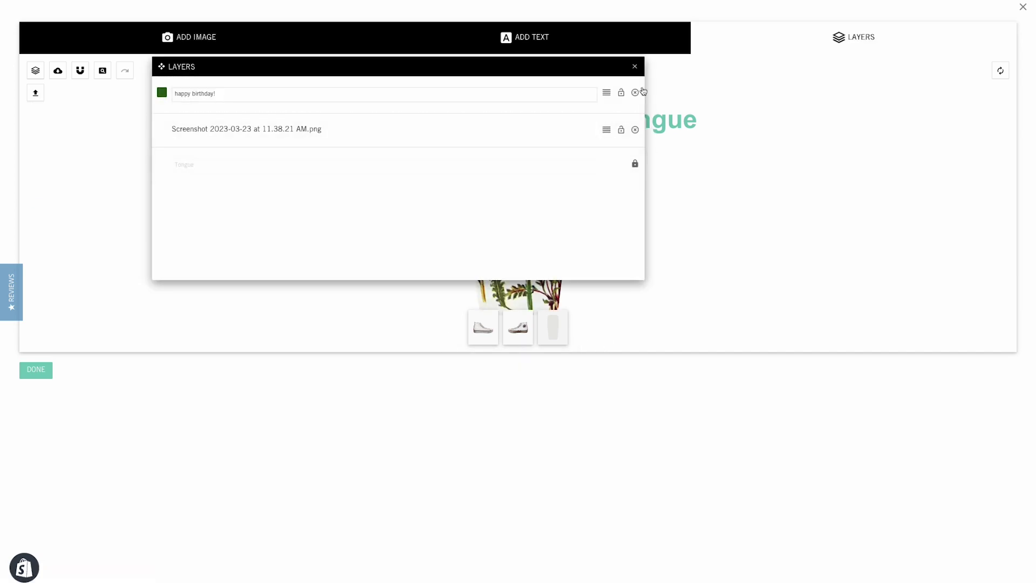
pyautogui.click(634, 66)
pyautogui.click(544, 111)
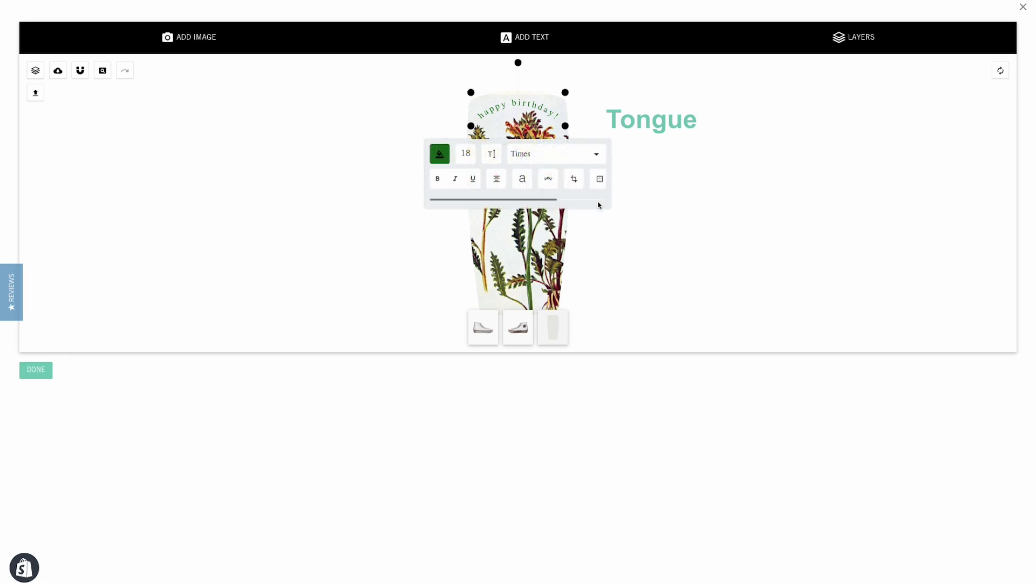
pyautogui.click(672, 210)
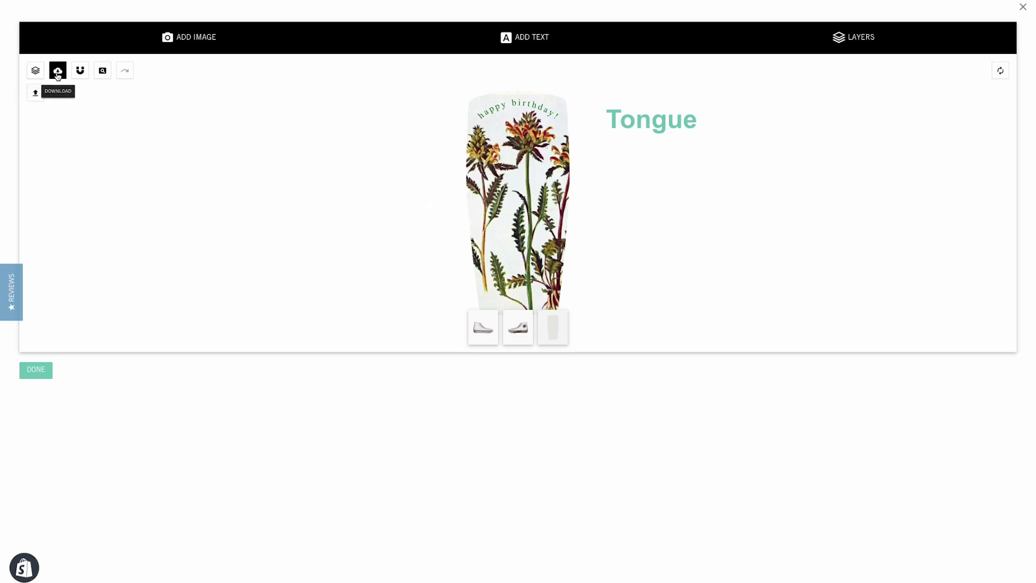
pyautogui.click(81, 72)
pyautogui.click(81, 71)
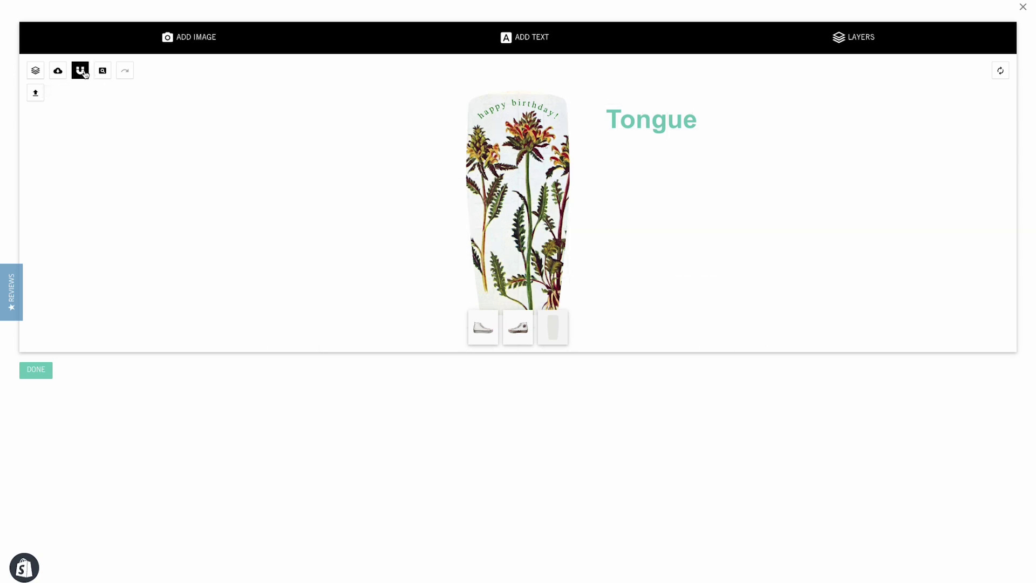
# Step: Preview the complete shoe design, examine the outside, inside and tongue views, and return to the editor
pyautogui.click(103, 71)
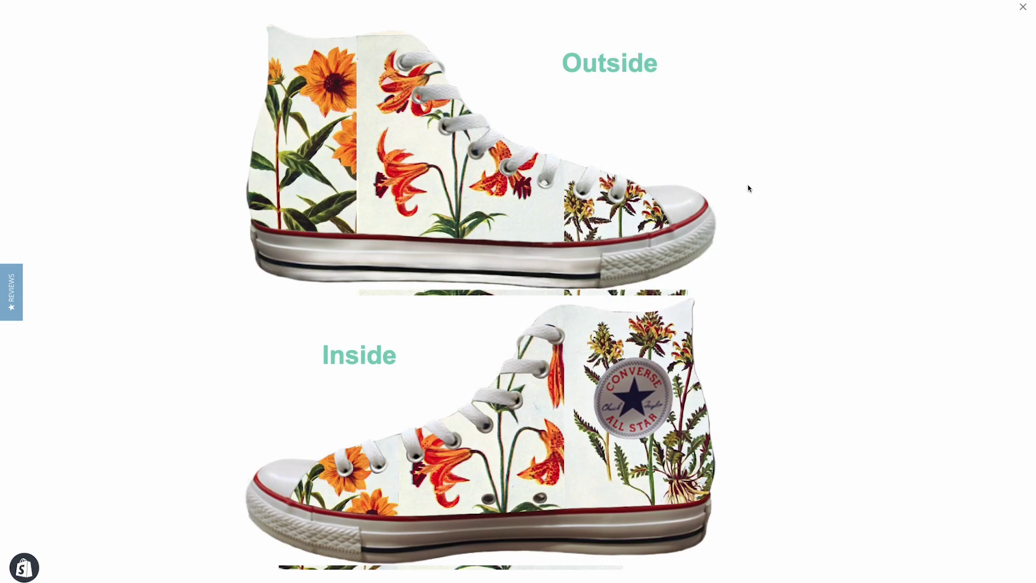
pyautogui.scroll(-3, 748, 187)
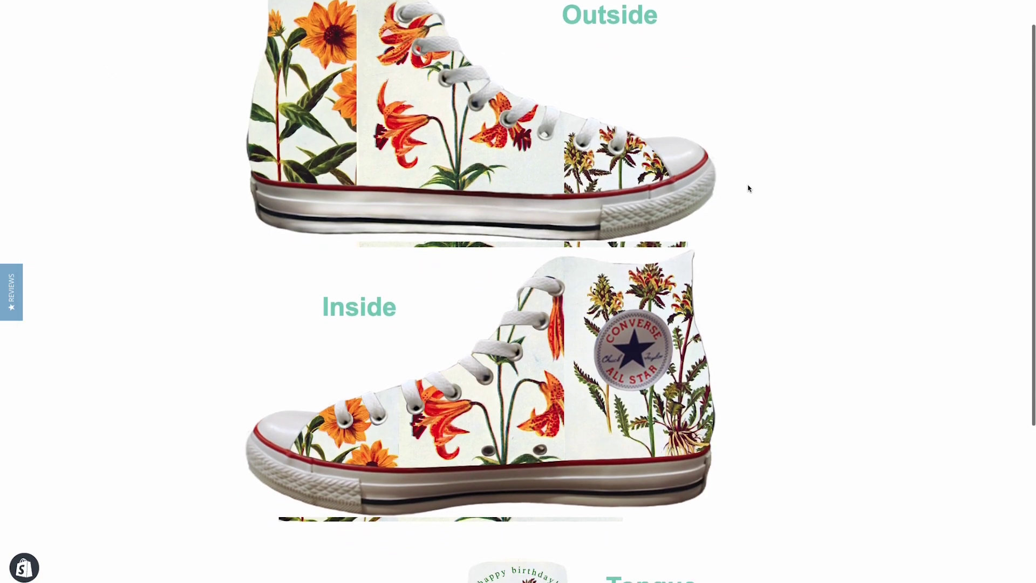
pyautogui.scroll(-3, 748, 187)
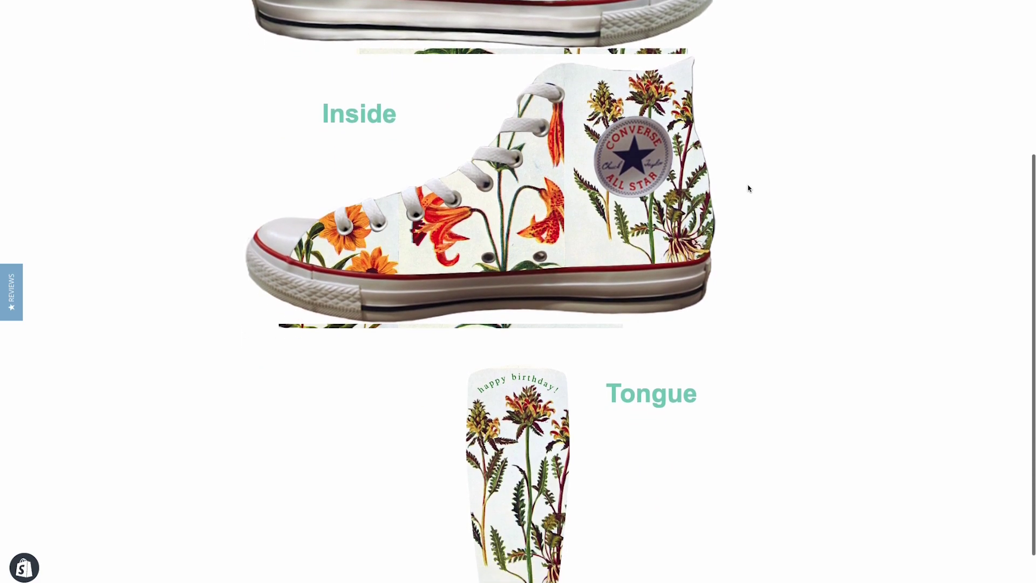
pyautogui.scroll(6, 748, 188)
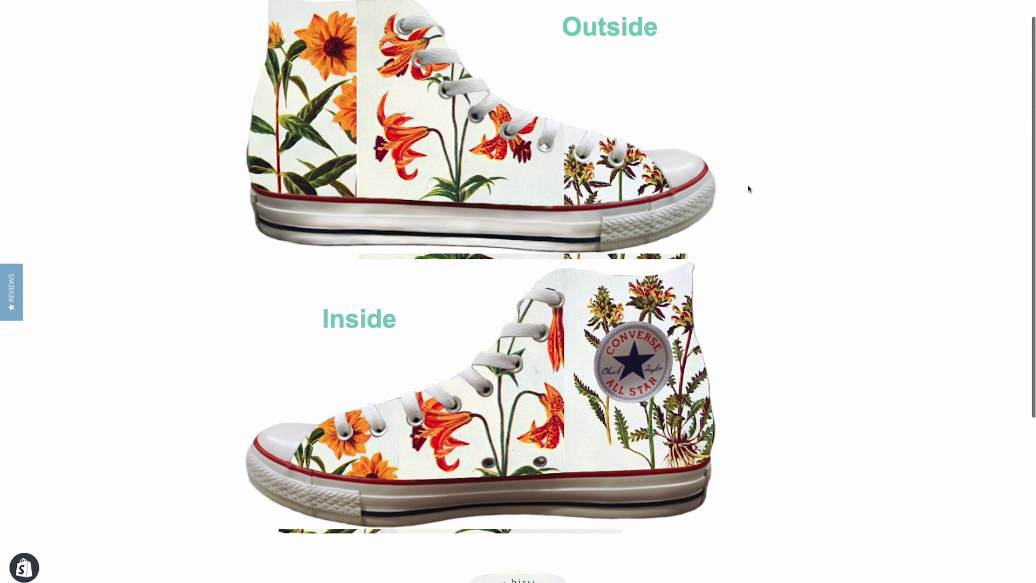
pyautogui.click(1023, 7)
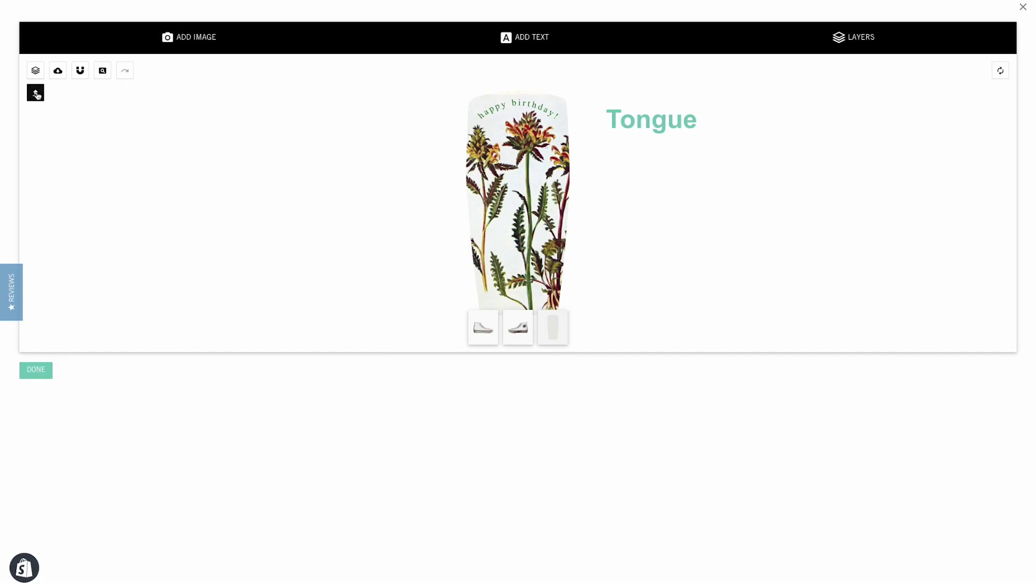
# Step: Finish the design, confirm the mockup terms to add the custom hi-tops to the cart, and review the cart
pyautogui.click(36, 370)
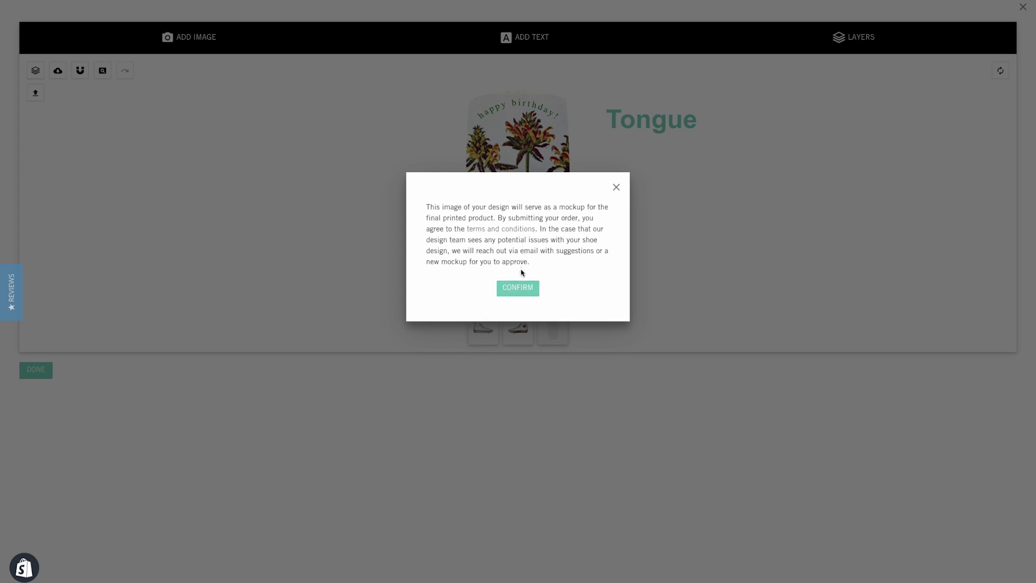
pyautogui.click(521, 291)
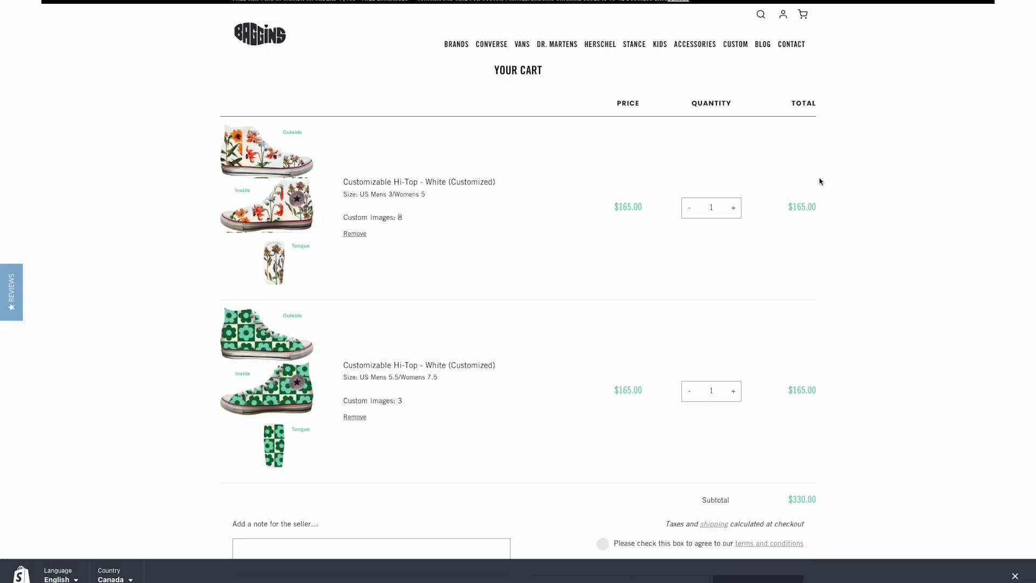
pyautogui.scroll(-2, 759, 184)
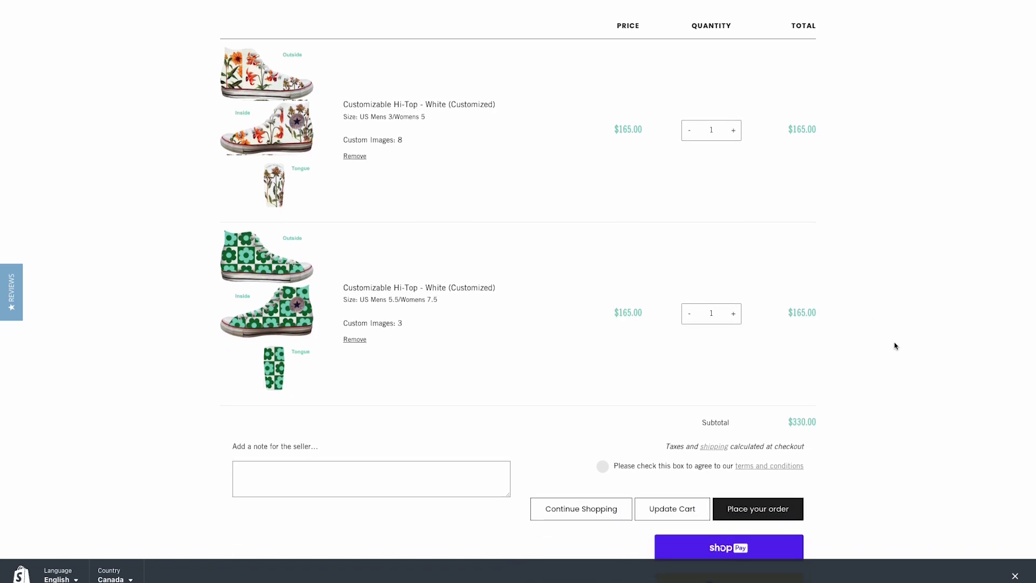
pyautogui.scroll(2, 894, 346)
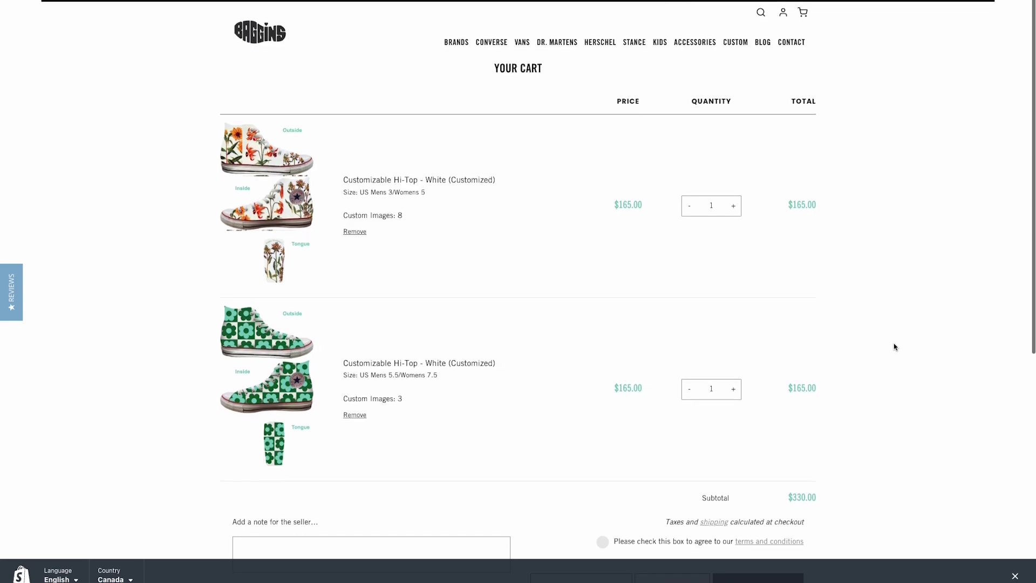